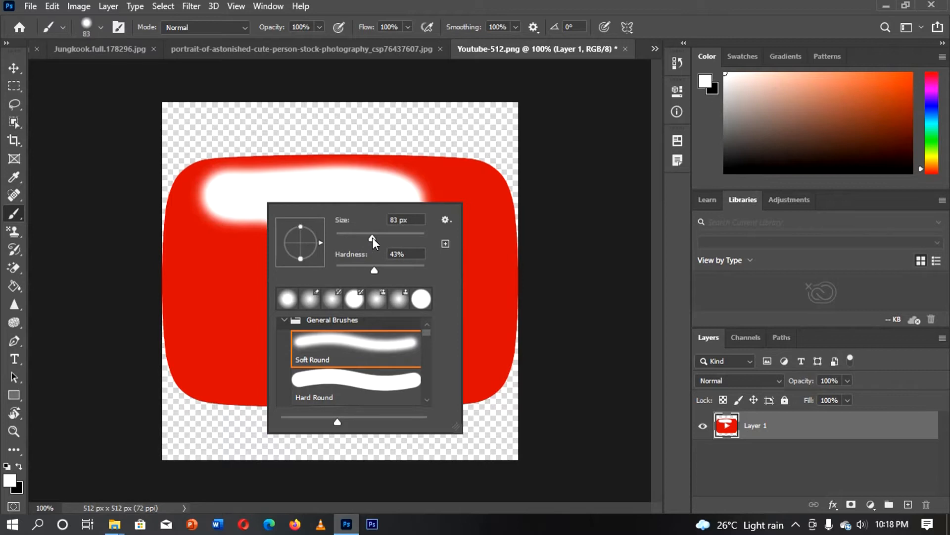
# - Try the Hard Round and Soft Round Pressure Size presets, settle on Soft Round, and dab a white spot between the play triangle and the logo's edge
pyautogui.click(385, 270)
pyautogui.click(354, 391)
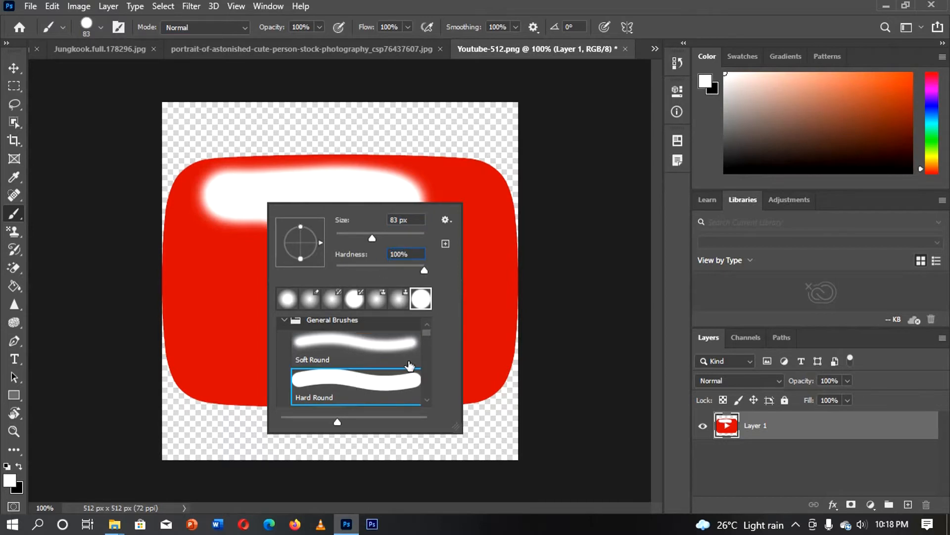
pyautogui.moveTo(428, 331); pyautogui.dragTo(427, 334)
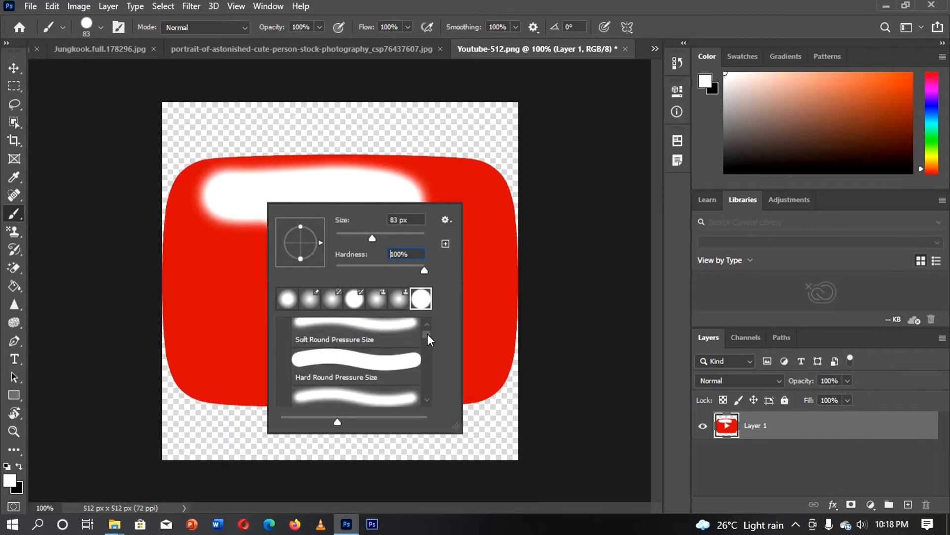
pyautogui.click(389, 341)
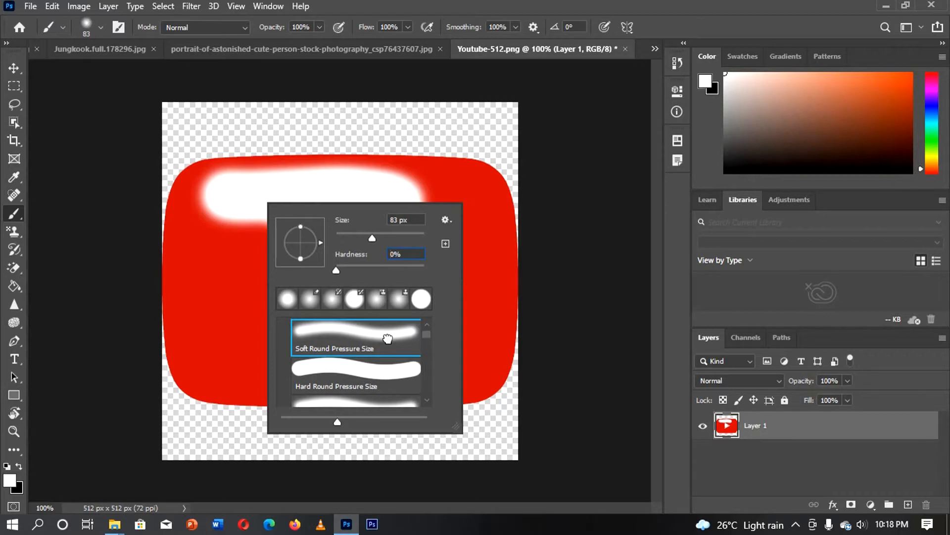
pyautogui.moveTo(426, 334); pyautogui.dragTo(426, 320)
pyautogui.click(393, 352)
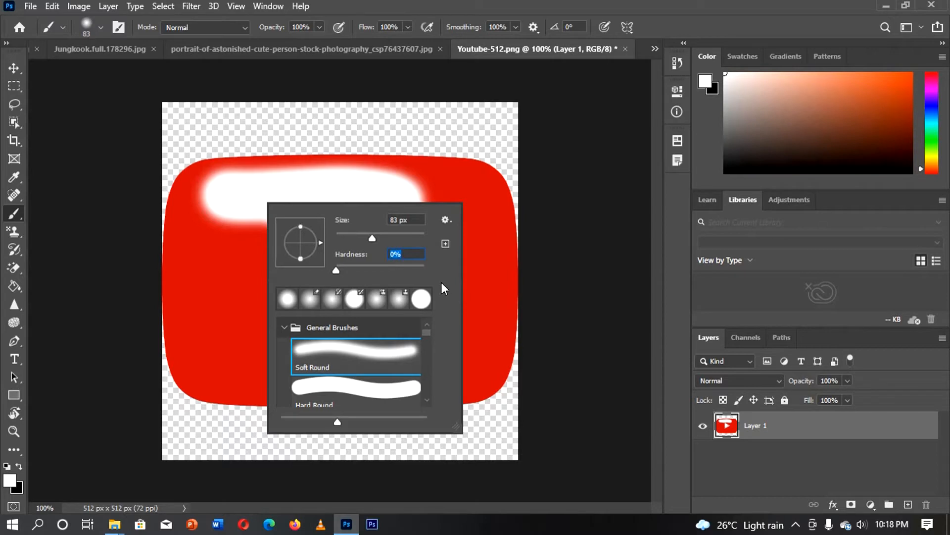
pyautogui.click(481, 272)
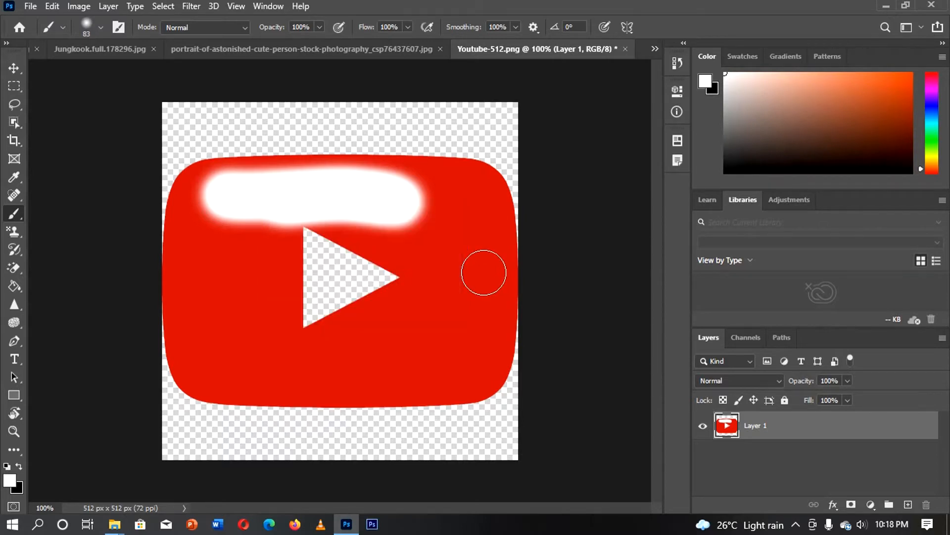
pyautogui.click(482, 272)
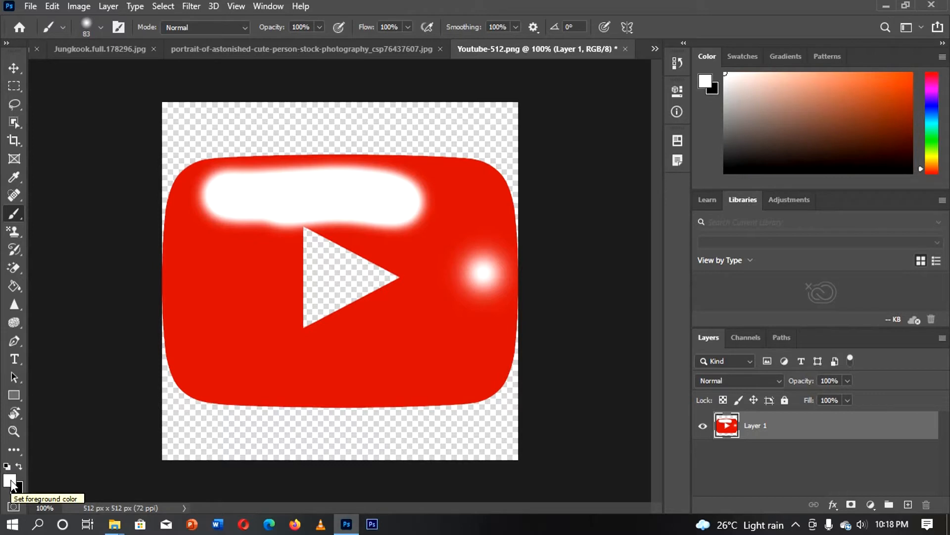
# - Set the foreground color to near-black 030100 and paint a broad soft stroke beneath the play triangle
pyautogui.click(11, 483)
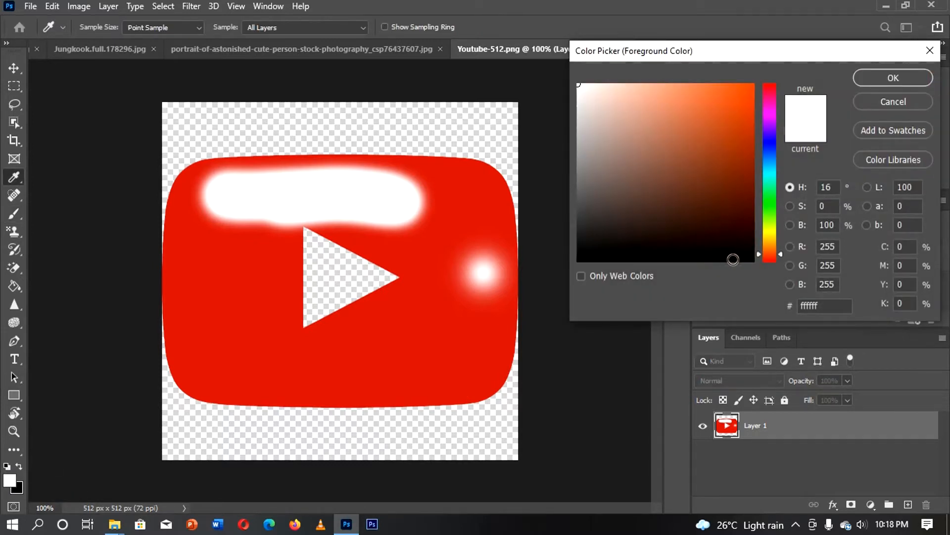
pyautogui.click(733, 260)
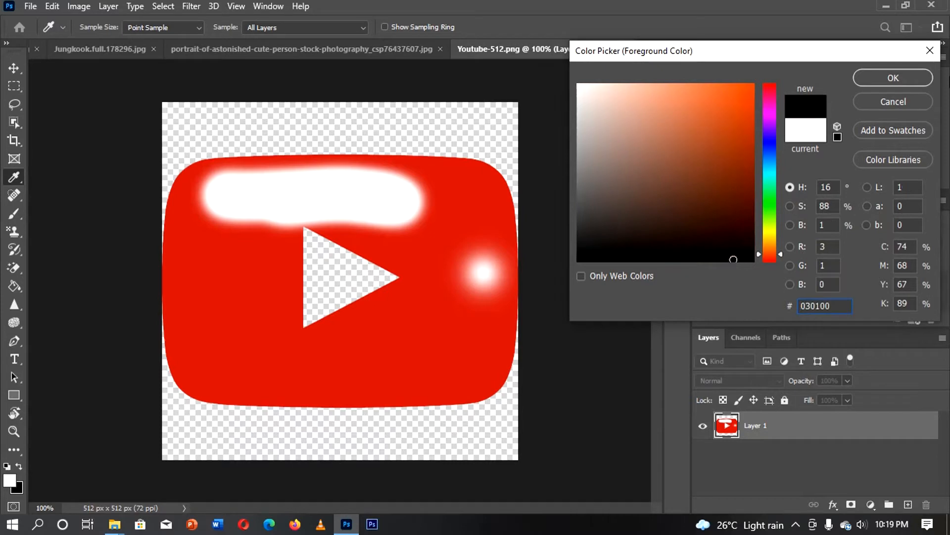
pyautogui.click(886, 77)
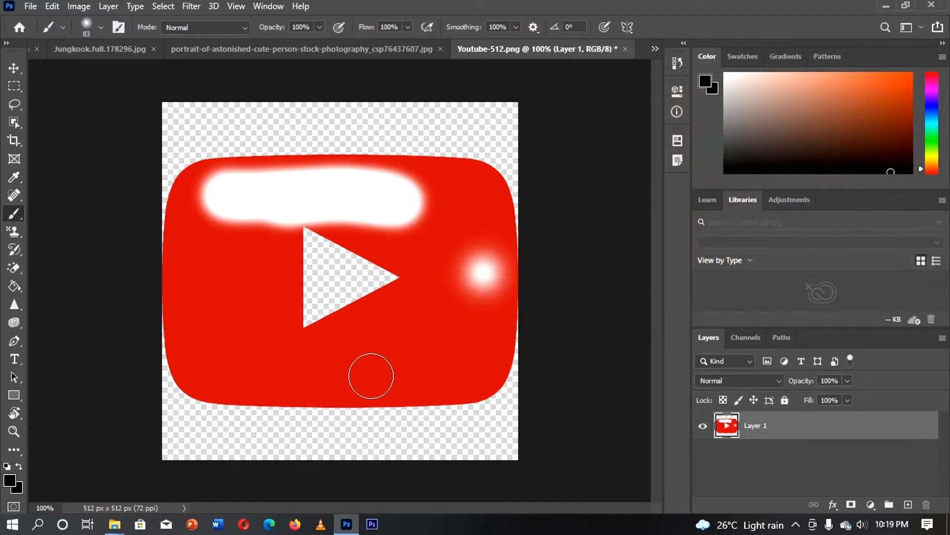
pyautogui.moveTo(372, 376)
pyautogui.mouseDown()
pyautogui.moveTo(263, 356)
pyautogui.moveTo(297, 362)
pyautogui.moveTo(418, 344)
pyautogui.moveTo(446, 350)
pyautogui.moveTo(380, 376)
pyautogui.moveTo(266, 363)
pyautogui.moveTo(221, 342)
pyautogui.moveTo(222, 297)
pyautogui.moveTo(235, 292)
pyautogui.moveTo(310, 365)
pyautogui.moveTo(257, 334)
pyautogui.mouseUp()
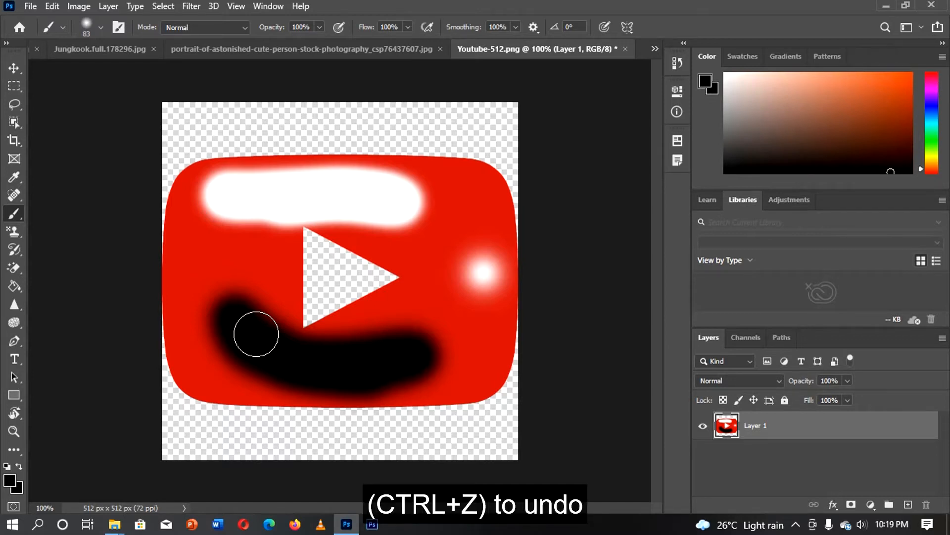
# - Undo the black stroke, the white dab and the white band above the play triangle
pyautogui.hotkey('ctrl', 'z')
pyautogui.hotkey('ctrl', 'z')
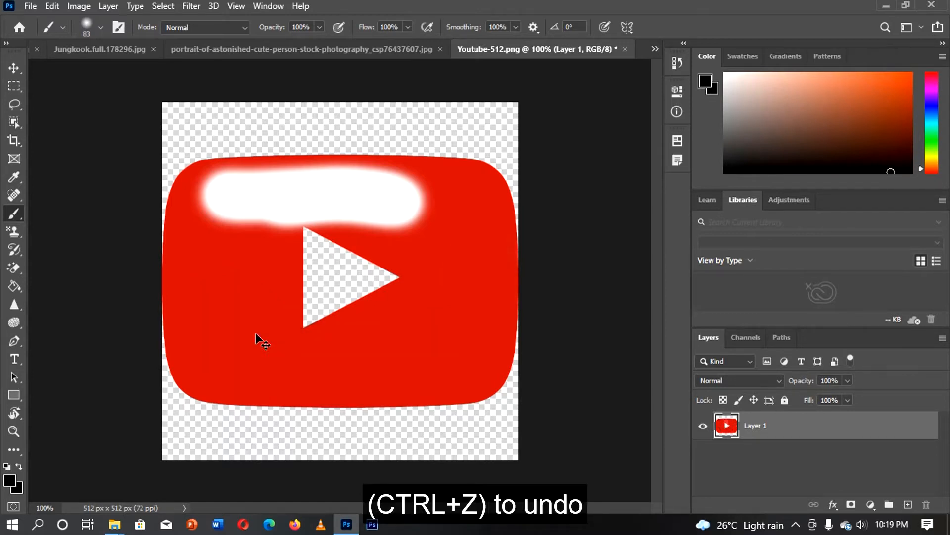
pyautogui.hotkey('ctrl', 'z')
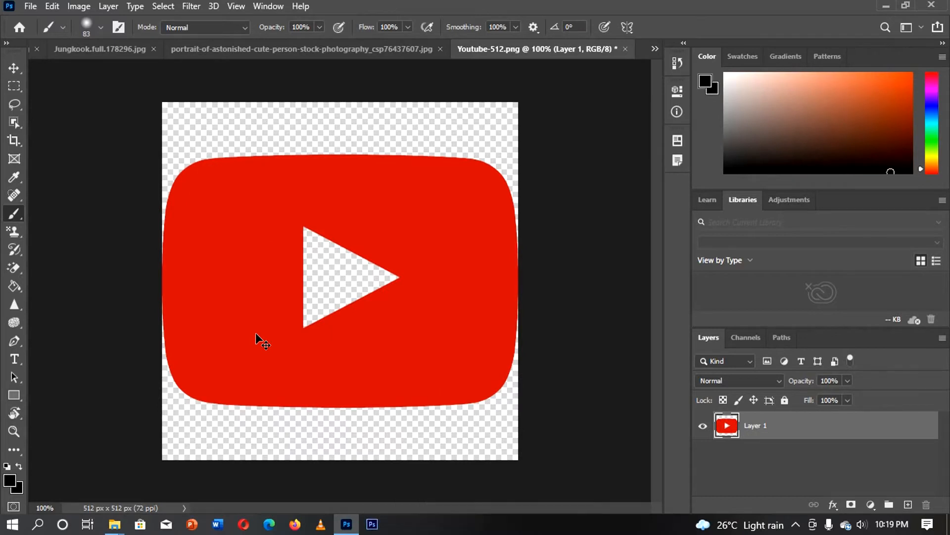
# - Switch to the Pencil tool and set the foreground color to white, ffffff
pyautogui.rightClick(16, 211)
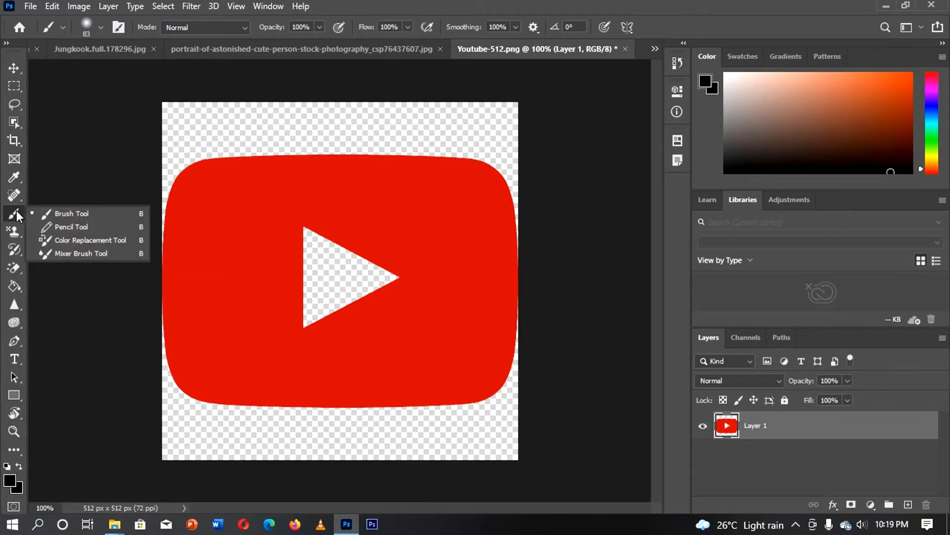
pyautogui.click(63, 225)
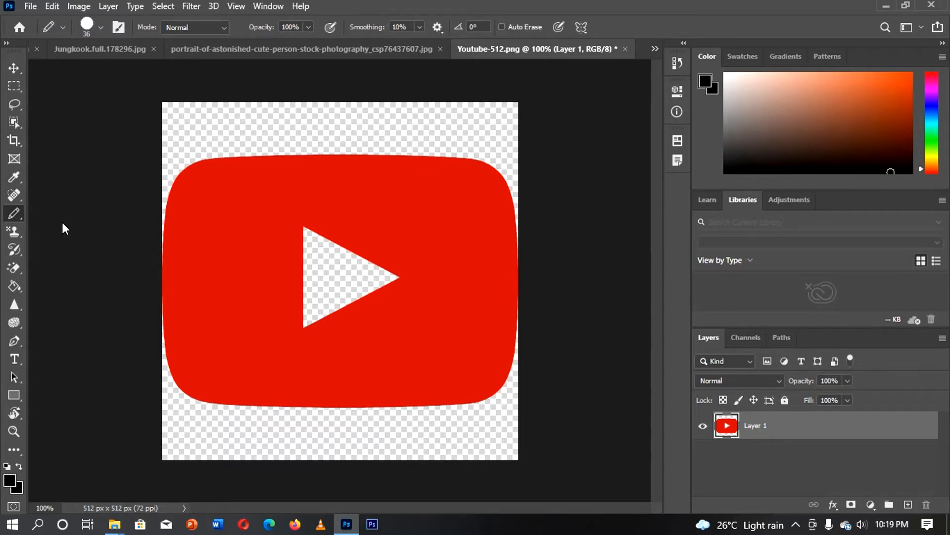
pyautogui.click(10, 483)
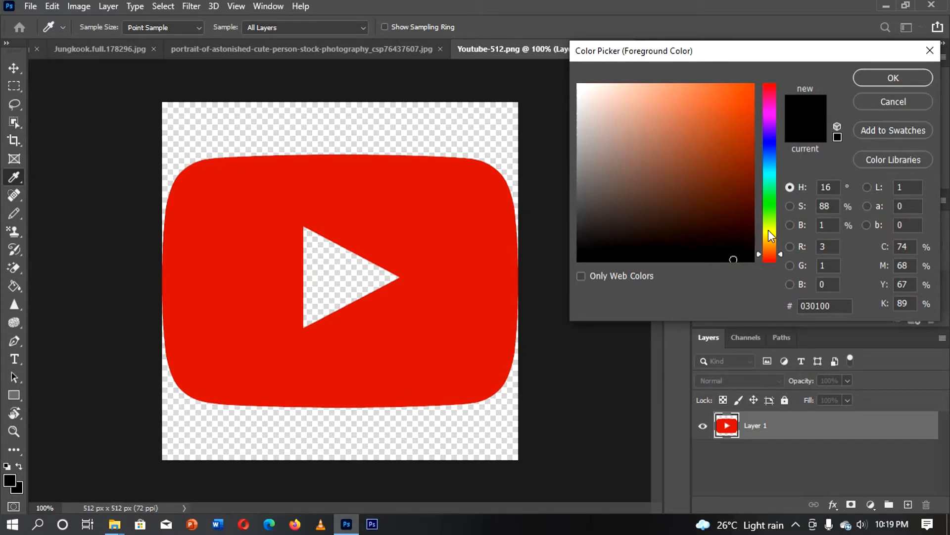
pyautogui.click(754, 261)
pyautogui.moveTo(755, 261)
pyautogui.mouseDown()
pyautogui.moveTo(694, 221)
pyautogui.moveTo(643, 163)
pyautogui.moveTo(615, 110)
pyautogui.moveTo(569, 81)
pyautogui.mouseUp()
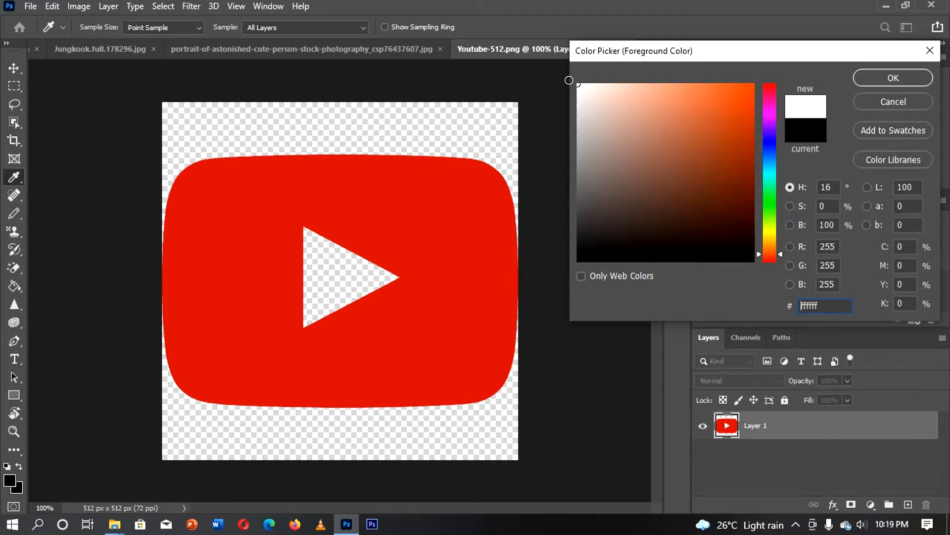
pyautogui.click(876, 80)
pyautogui.press('b')
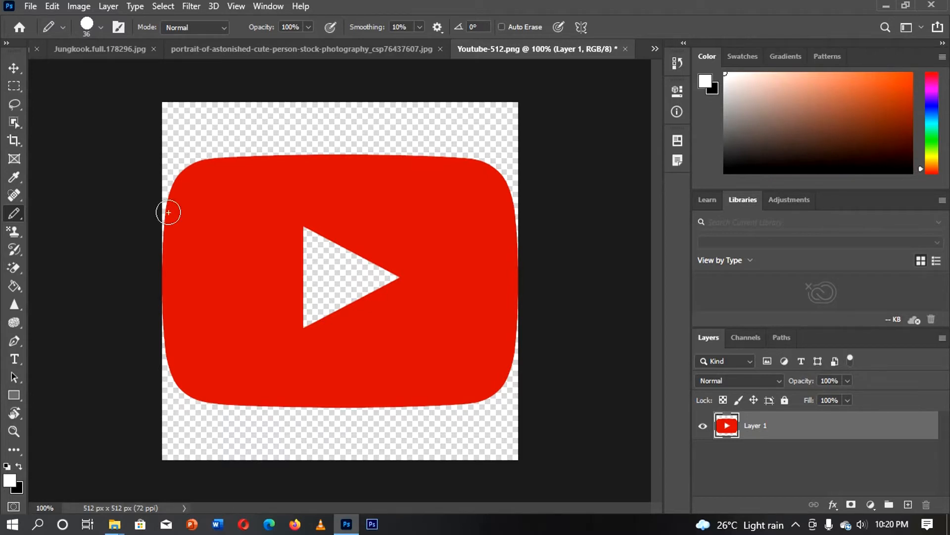
# - Draw a white pencil stroke across the logo just above the play triangle and inspect its edges up close
pyautogui.moveTo(207, 223)
pyautogui.mouseDown()
pyautogui.moveTo(317, 212)
pyautogui.moveTo(388, 223)
pyautogui.mouseUp()
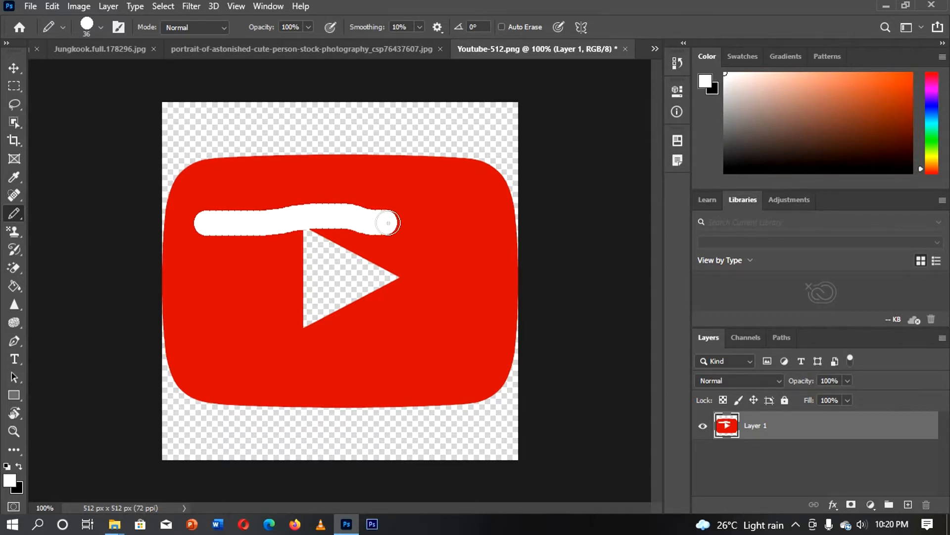
pyautogui.hotkey('ctrl', '+')
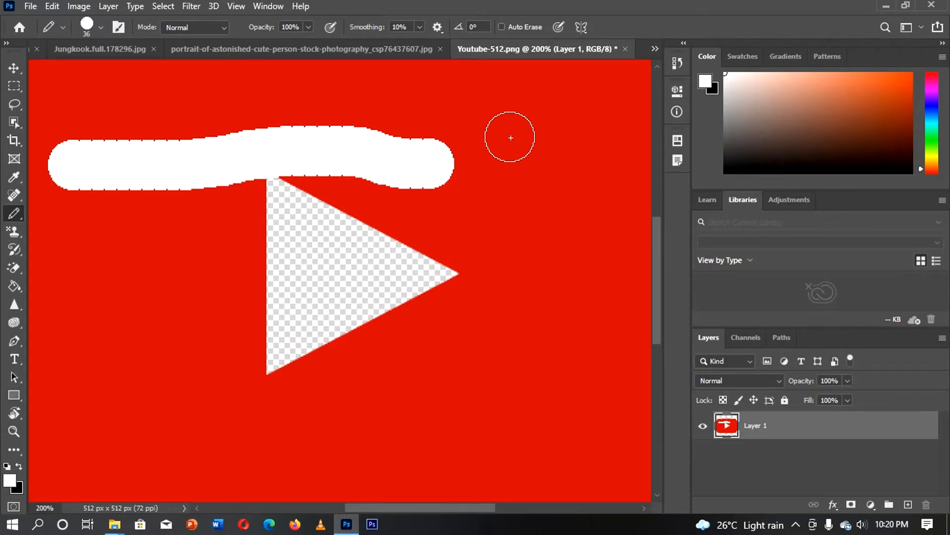
pyautogui.hotkey('ctrl', '-')
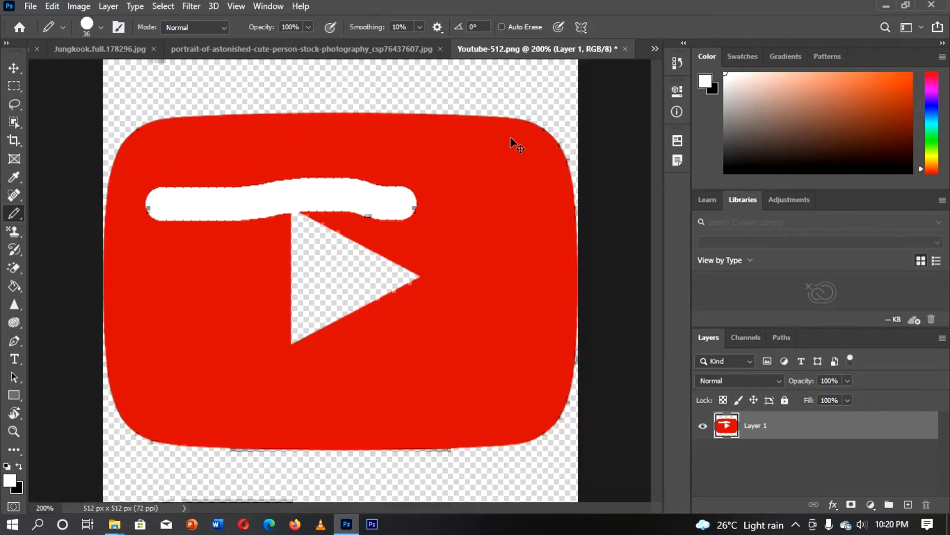
# - Change the pencil to the Hard Round preset and draw a thick white scribble beneath the play triangle
pyautogui.rightClick(458, 233)
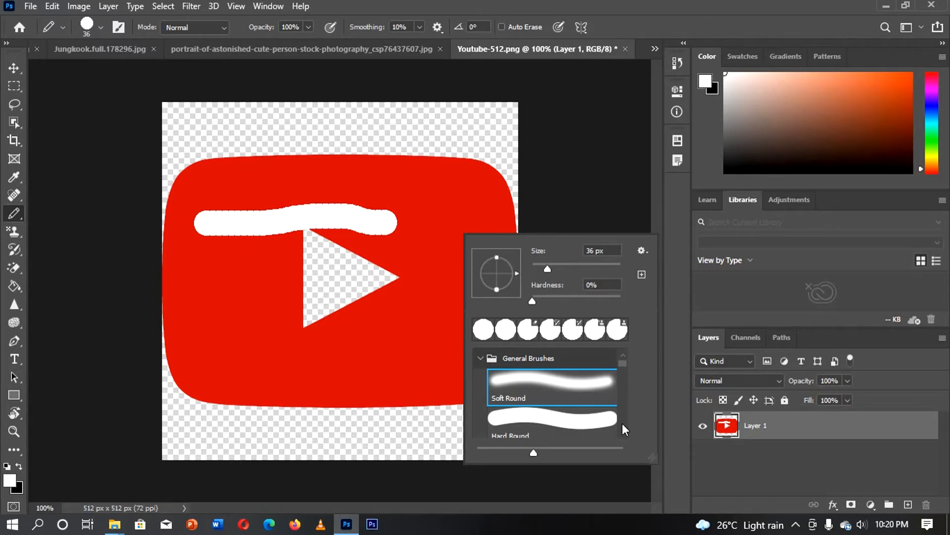
pyautogui.click(586, 424)
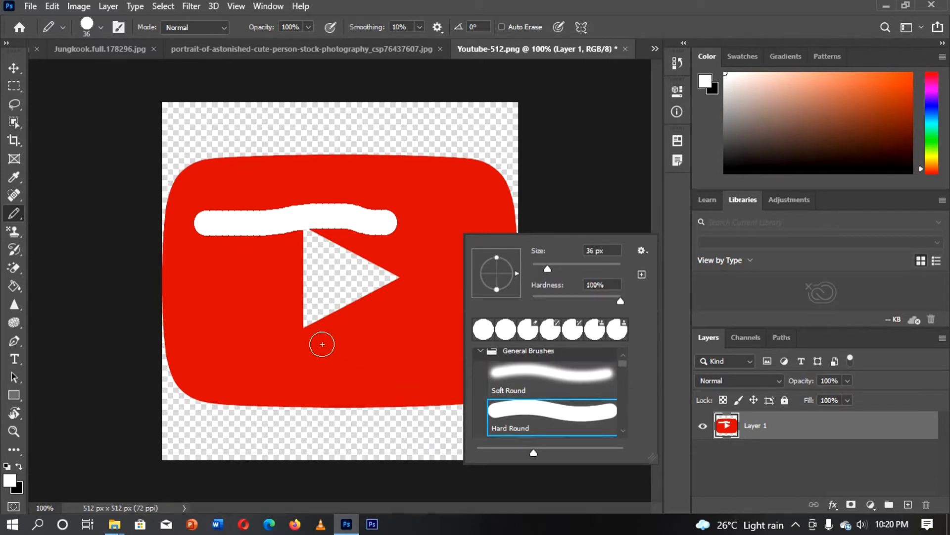
pyautogui.moveTo(322, 344)
pyautogui.mouseDown()
pyautogui.moveTo(431, 344)
pyautogui.moveTo(375, 360)
pyautogui.moveTo(268, 364)
pyautogui.moveTo(250, 319)
pyautogui.moveTo(350, 346)
pyautogui.moveTo(255, 353)
pyautogui.moveTo(410, 331)
pyautogui.mouseUp()
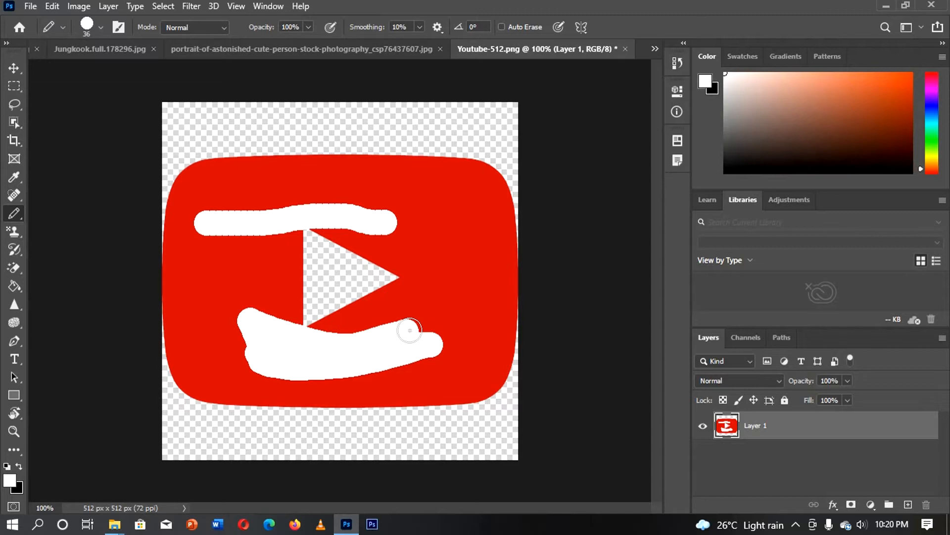
# - Undo both white pencil strokes on the logo
pyautogui.hotkey('ctrl', 'z')
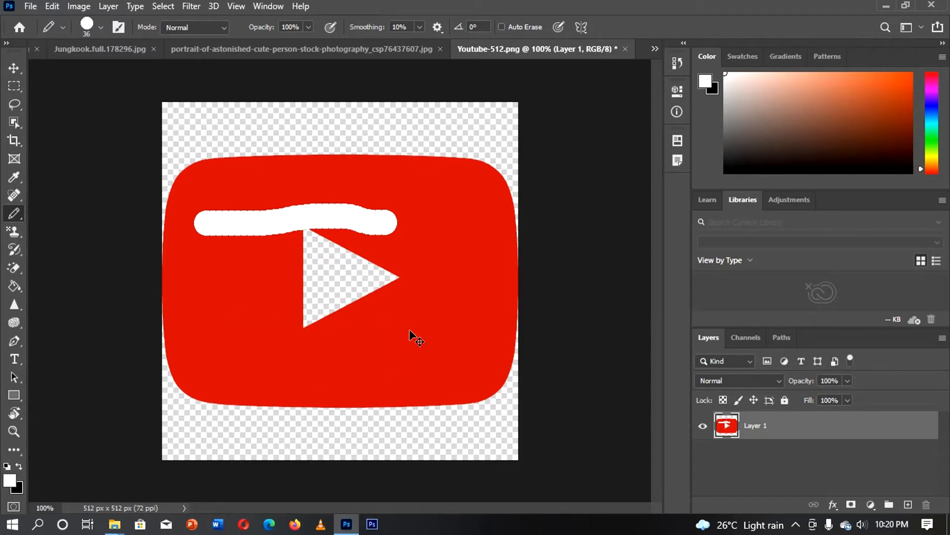
pyautogui.hotkey('ctrl', 'z')
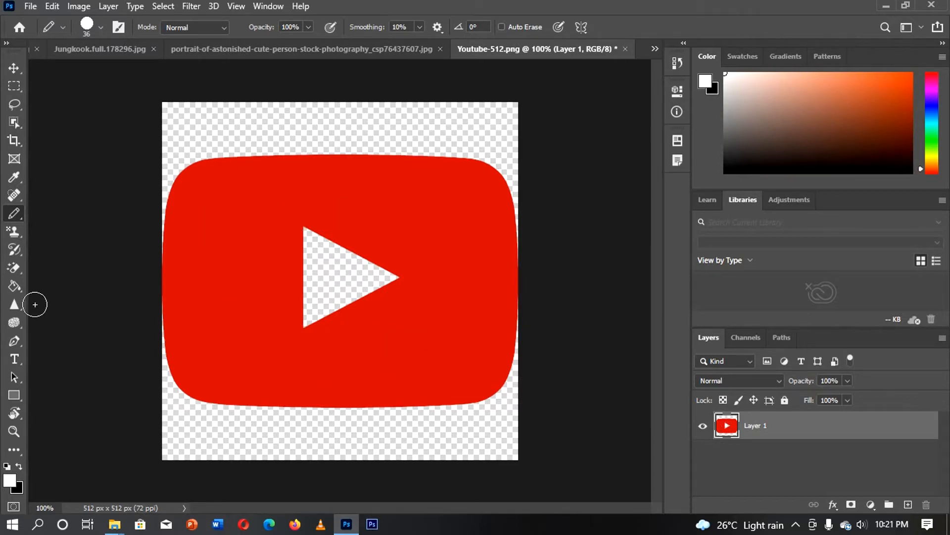
# - Switch to the Color Replacement tool and bring up the portrait document bafa55785b034a71ad8642a43bd02955.jpg
pyautogui.rightClick(12, 215)
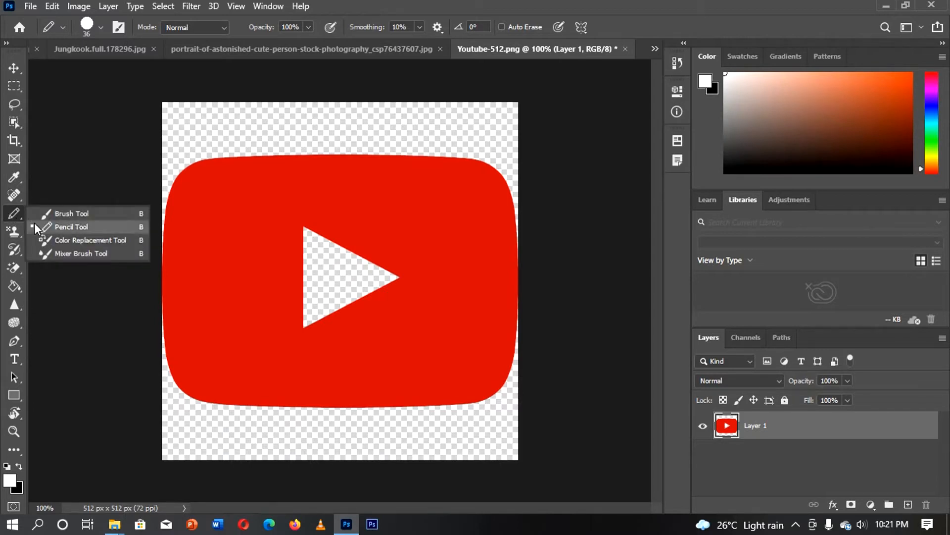
pyautogui.click(55, 241)
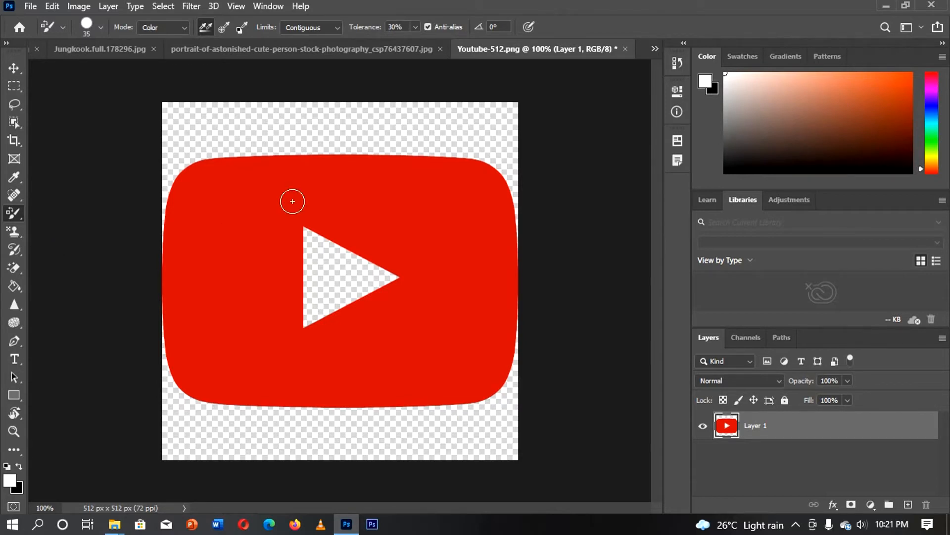
pyautogui.click(654, 50)
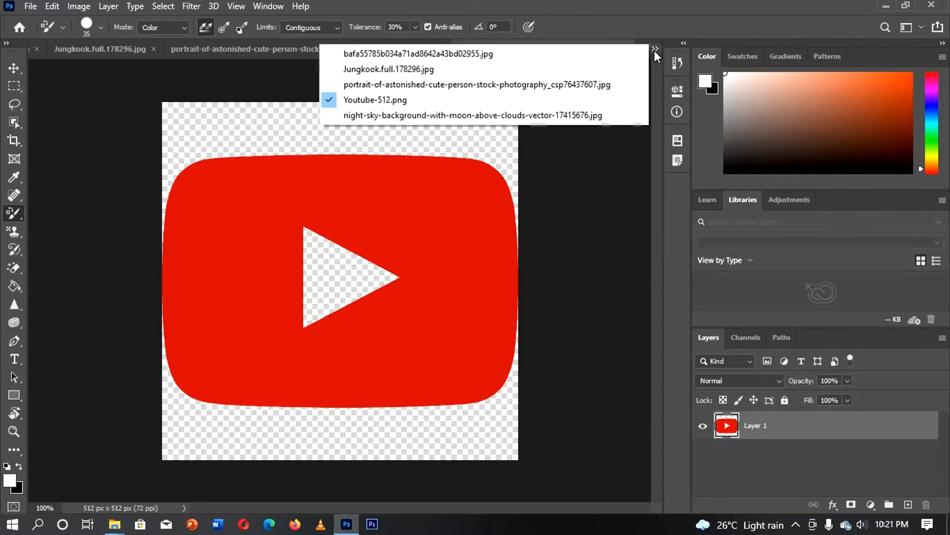
pyautogui.click(512, 52)
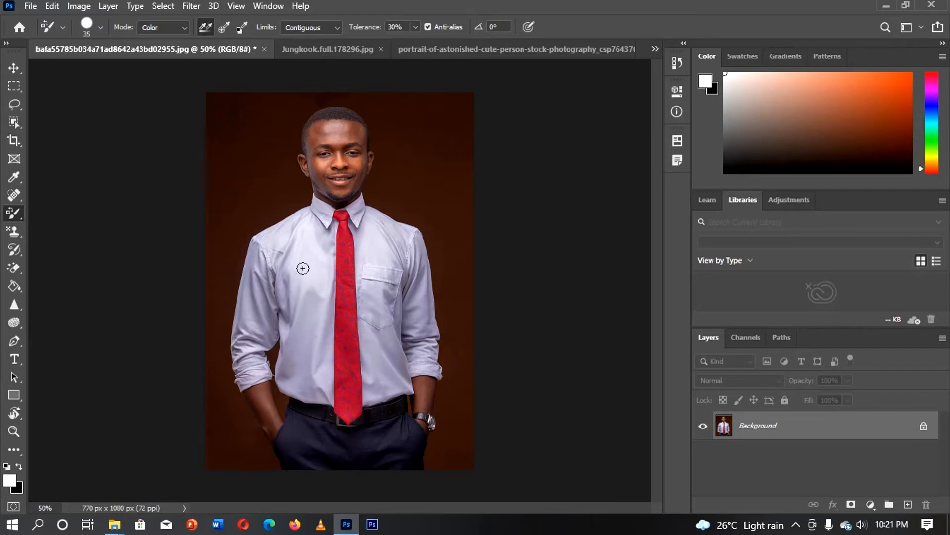
# - Sample the dark brown backdrop, recolor the man's red tie with it along its full length, and undo the recoloring
pyautogui.keyDown('alt'); pyautogui.click(272, 200); pyautogui.keyUp('alt')
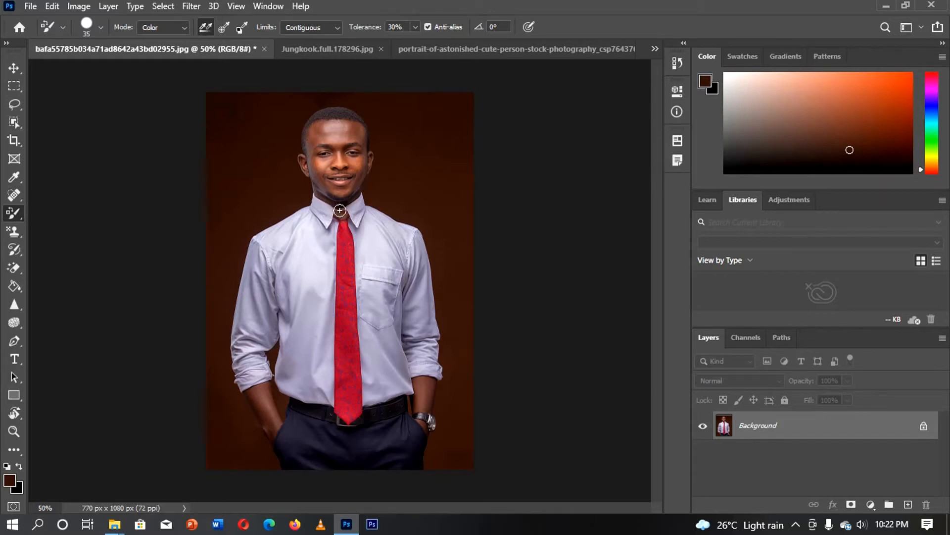
pyautogui.moveTo(340, 211)
pyautogui.mouseDown()
pyautogui.moveTo(345, 216)
pyautogui.moveTo(345, 250)
pyautogui.moveTo(347, 233)
pyautogui.moveTo(351, 246)
pyautogui.moveTo(341, 231)
pyautogui.moveTo(349, 256)
pyautogui.mouseUp()
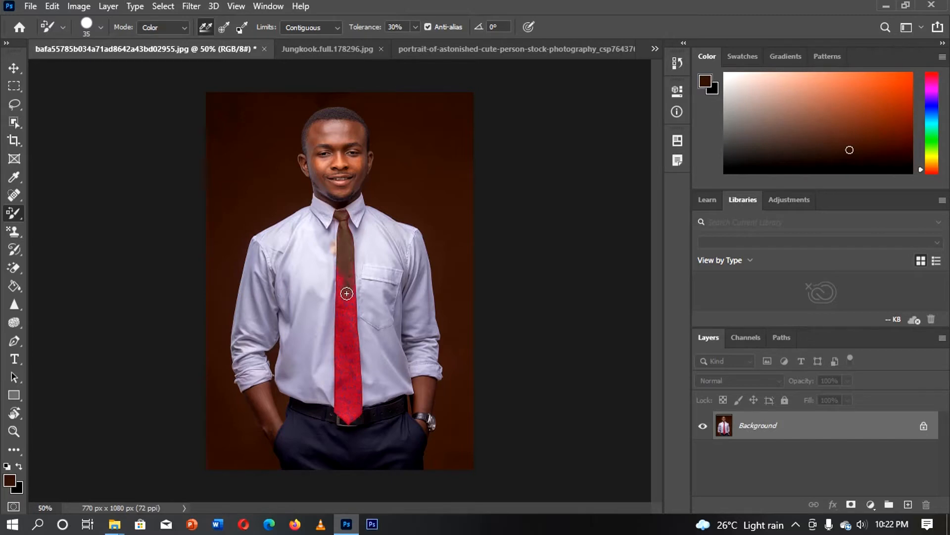
pyautogui.moveTo(333, 270)
pyautogui.mouseDown()
pyautogui.moveTo(343, 329)
pyautogui.moveTo(349, 261)
pyautogui.moveTo(348, 350)
pyautogui.moveTo(350, 313)
pyautogui.moveTo(359, 357)
pyautogui.moveTo(347, 321)
pyautogui.moveTo(352, 370)
pyautogui.moveTo(359, 329)
pyautogui.moveTo(348, 374)
pyautogui.moveTo(333, 319)
pyautogui.moveTo(340, 371)
pyautogui.moveTo(342, 312)
pyautogui.moveTo(339, 391)
pyautogui.moveTo(346, 336)
pyautogui.moveTo(350, 394)
pyautogui.moveTo(357, 335)
pyautogui.moveTo(361, 394)
pyautogui.moveTo(359, 409)
pyautogui.moveTo(356, 382)
pyautogui.moveTo(346, 403)
pyautogui.moveTo(352, 364)
pyautogui.moveTo(346, 403)
pyautogui.moveTo(341, 366)
pyautogui.moveTo(337, 416)
pyautogui.moveTo(356, 418)
pyautogui.moveTo(341, 410)
pyautogui.moveTo(340, 418)
pyautogui.moveTo(353, 421)
pyautogui.moveTo(361, 379)
pyautogui.mouseUp()
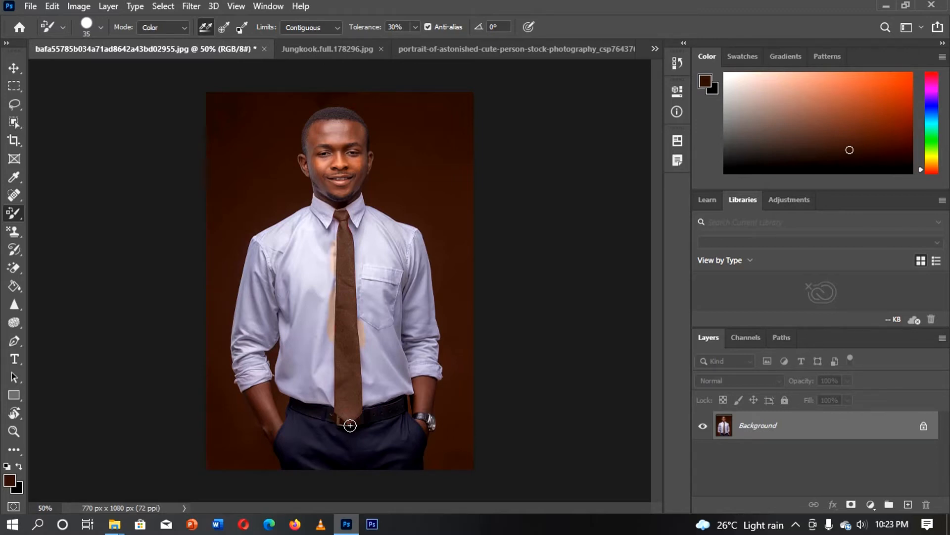
pyautogui.hotkey('ctrl', 'z')
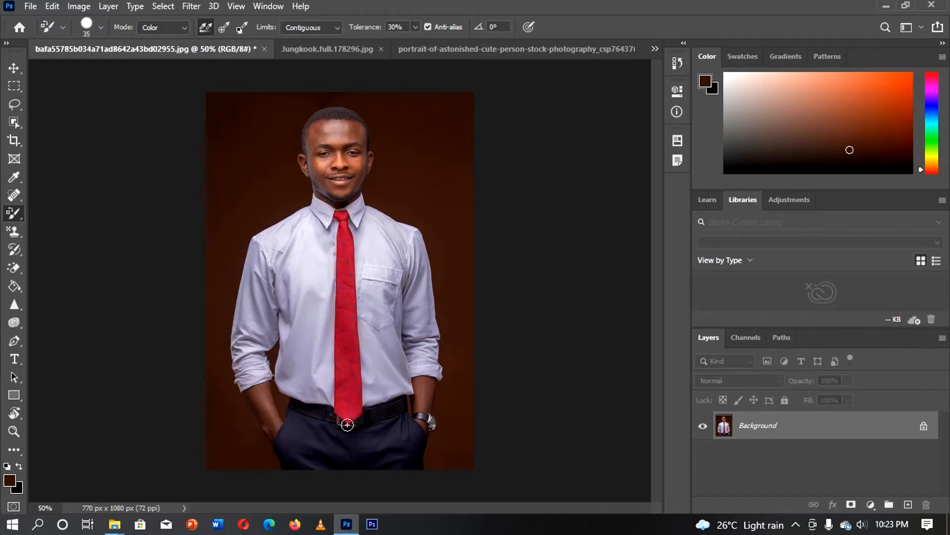
# - Switch to the Mixer Brush tool for the portrait
pyautogui.rightClick(8, 213)
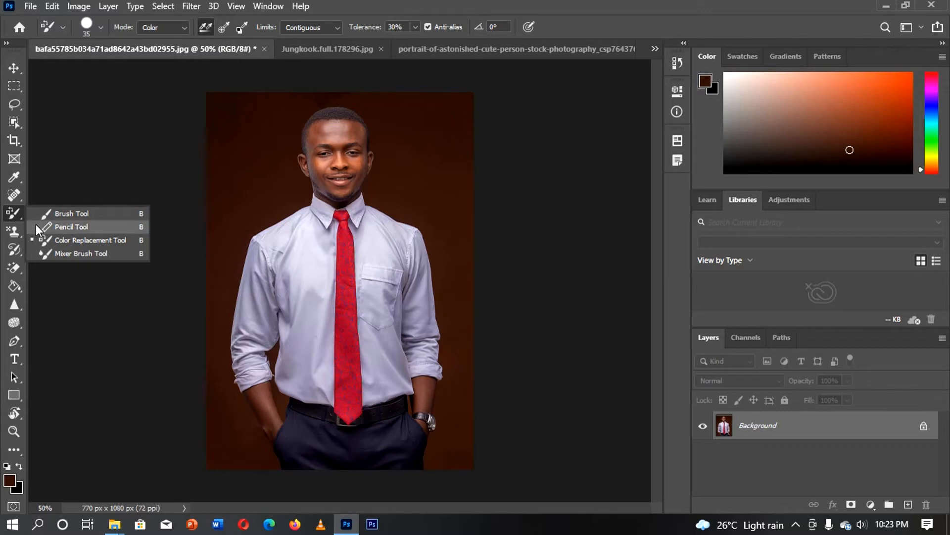
pyautogui.click(60, 255)
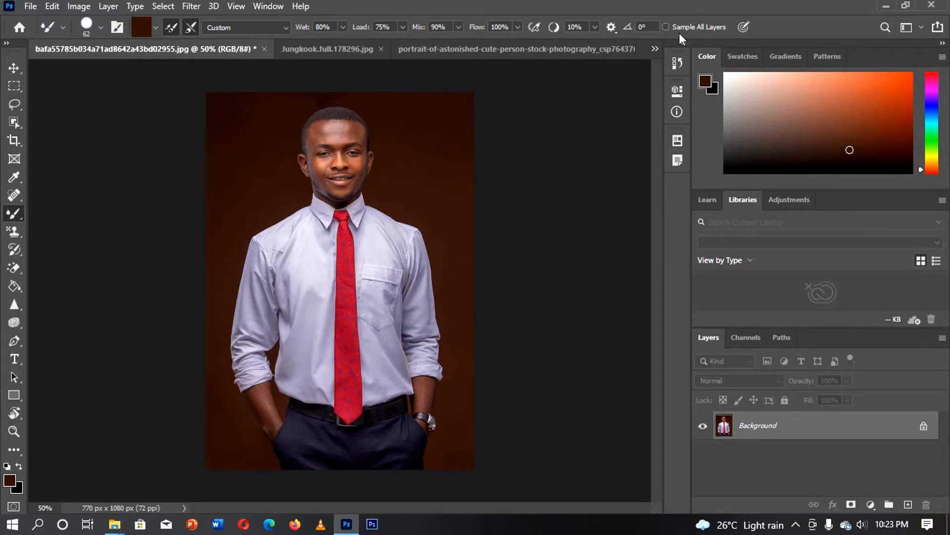
# - Bring up Youtube-512.png and brush the dark brown foreground color over the red area above the play triangle with the Mixer Brush
pyautogui.click(654, 48)
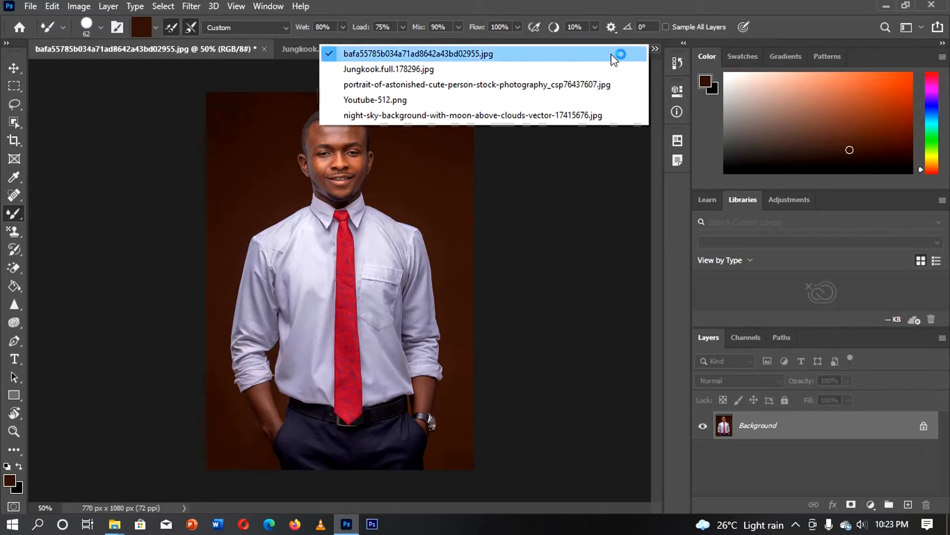
pyautogui.click(500, 100)
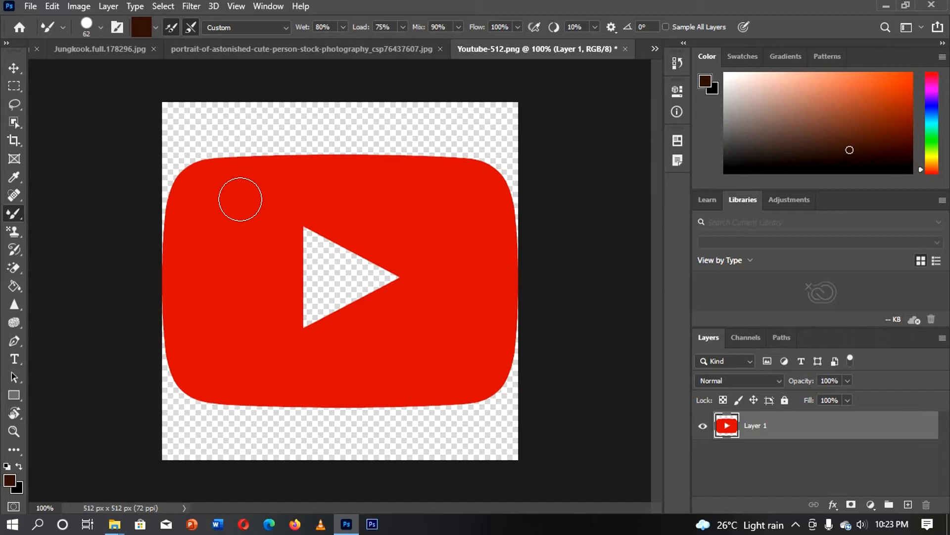
pyautogui.moveTo(240, 199); pyautogui.dragTo(315, 199)
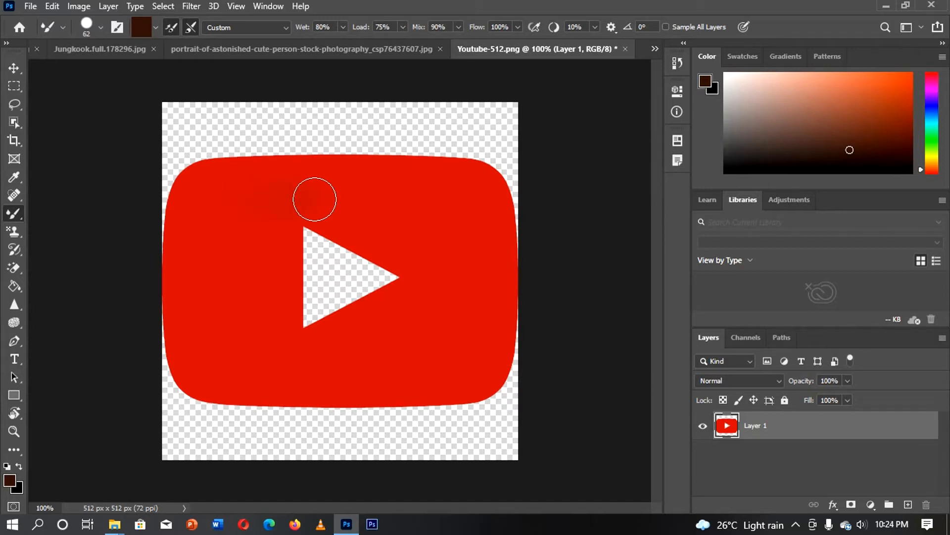
# - Set the foreground color to white (ffffff), mix it into the red logo around the play triangle, and undo the strokes
pyautogui.click(9, 482)
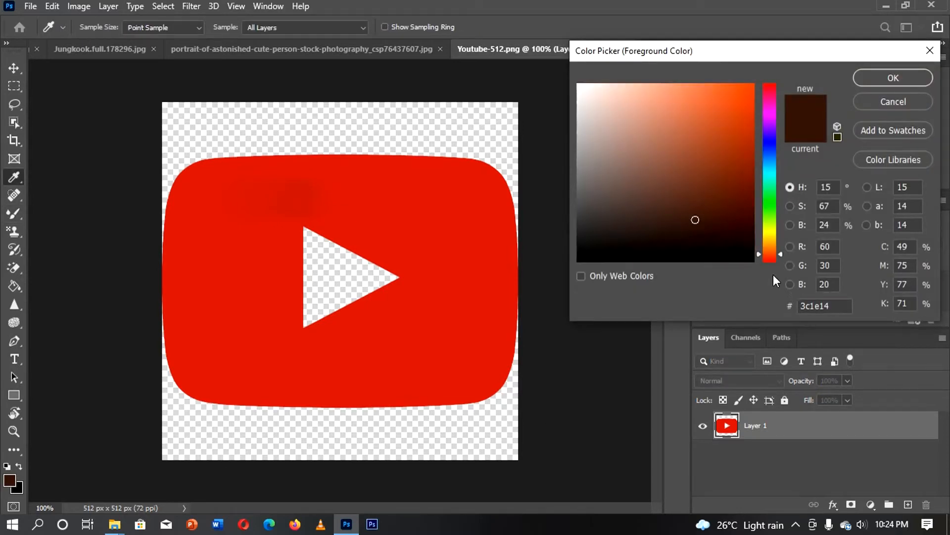
pyautogui.moveTo(753, 256)
pyautogui.mouseDown()
pyautogui.moveTo(675, 193)
pyautogui.moveTo(575, 82)
pyautogui.mouseUp()
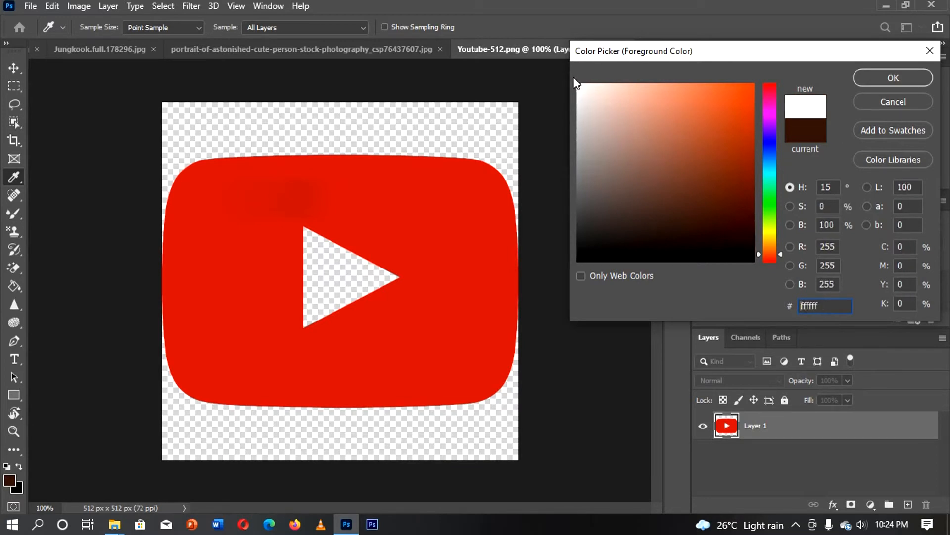
pyautogui.click(893, 78)
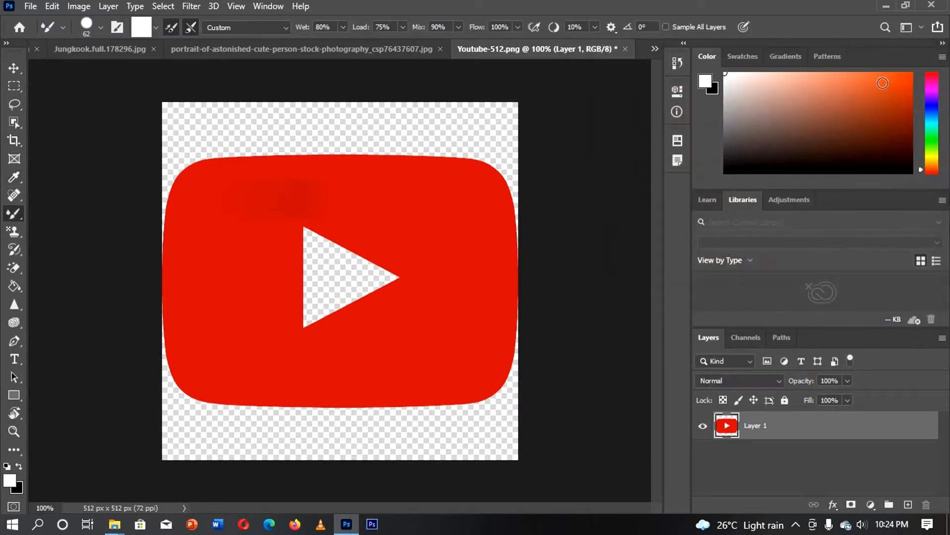
pyautogui.moveTo(227, 202)
pyautogui.mouseDown()
pyautogui.moveTo(299, 204)
pyautogui.moveTo(263, 209)
pyautogui.moveTo(243, 209)
pyautogui.moveTo(369, 195)
pyautogui.moveTo(480, 211)
pyautogui.moveTo(471, 194)
pyautogui.moveTo(431, 183)
pyautogui.moveTo(219, 178)
pyautogui.moveTo(218, 215)
pyautogui.moveTo(272, 203)
pyautogui.moveTo(236, 186)
pyautogui.moveTo(219, 190)
pyautogui.moveTo(207, 245)
pyautogui.moveTo(212, 287)
pyautogui.moveTo(247, 211)
pyautogui.moveTo(262, 265)
pyautogui.moveTo(255, 305)
pyautogui.moveTo(196, 270)
pyautogui.moveTo(207, 338)
pyautogui.moveTo(206, 201)
pyautogui.moveTo(206, 333)
pyautogui.moveTo(214, 335)
pyautogui.moveTo(221, 230)
pyautogui.moveTo(250, 339)
pyautogui.moveTo(272, 227)
pyautogui.moveTo(279, 286)
pyautogui.moveTo(269, 339)
pyautogui.moveTo(221, 314)
pyautogui.moveTo(212, 351)
pyautogui.moveTo(253, 373)
pyautogui.moveTo(287, 373)
pyautogui.moveTo(428, 358)
pyautogui.moveTo(256, 346)
pyautogui.moveTo(427, 353)
pyautogui.mouseUp()
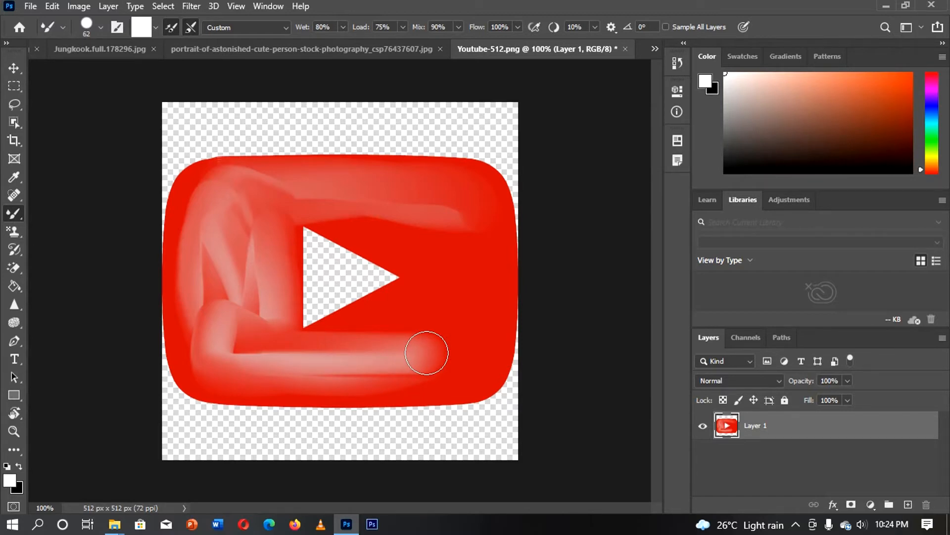
pyautogui.hotkey('ctrl', 'z')
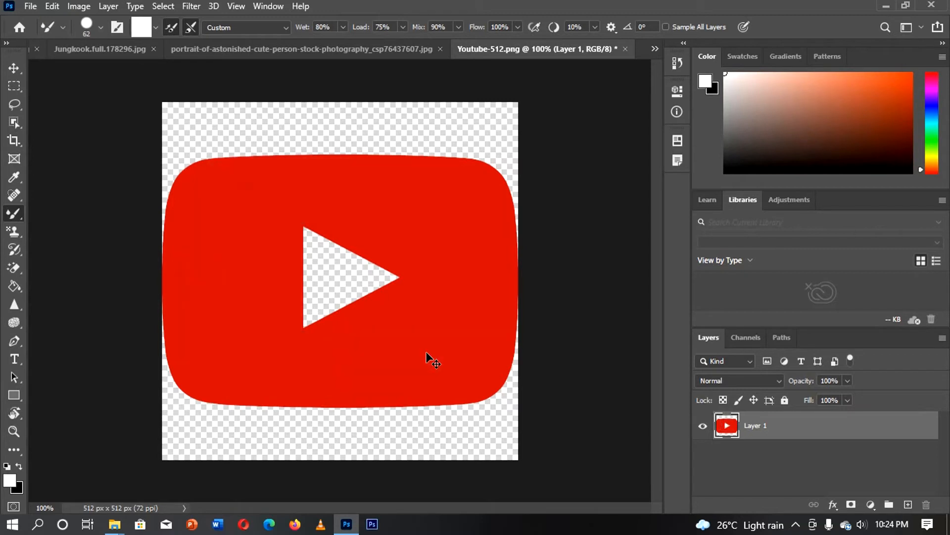
# - Switch to the Clone Stamp tool and bring up portrait-of-astonished-cute-person-stock-photography_csp76437607.jpg
pyautogui.rightClick(14, 214)
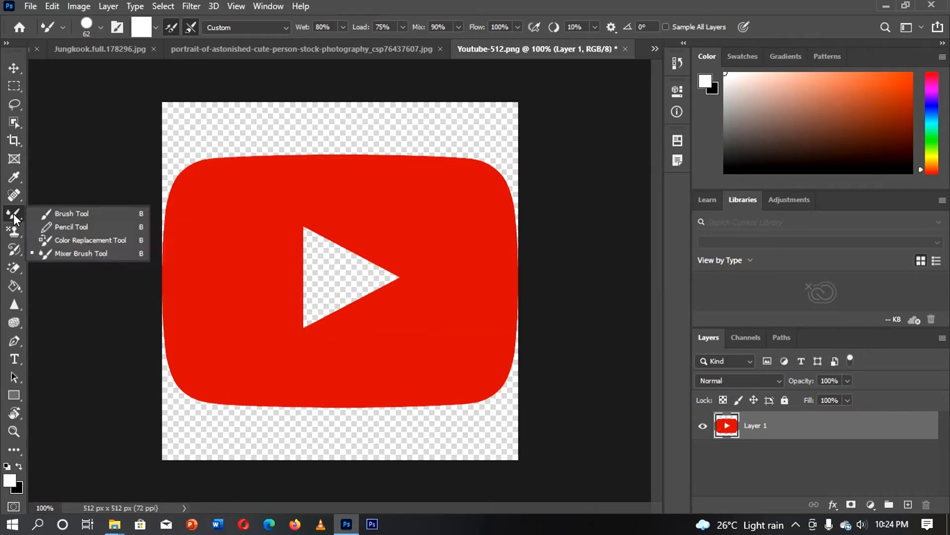
pyautogui.click(13, 230)
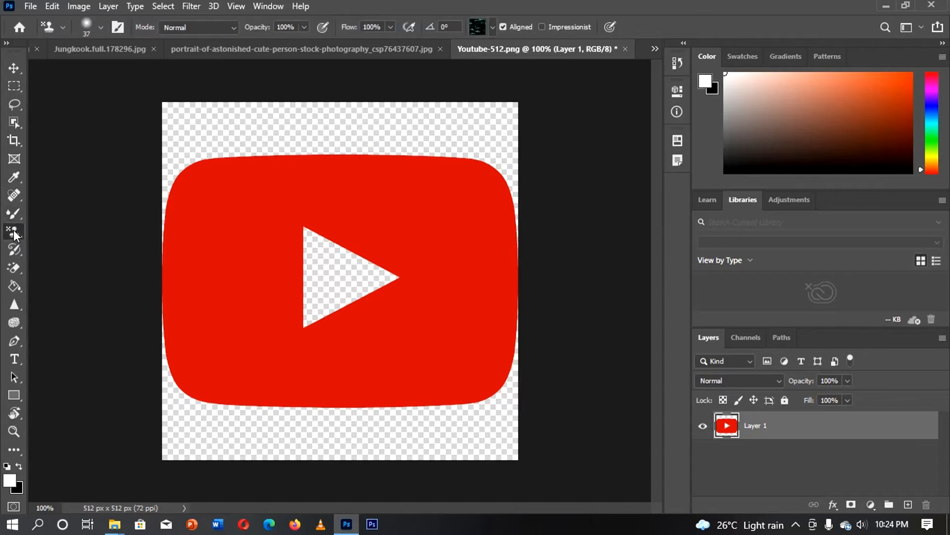
pyautogui.rightClick(13, 230)
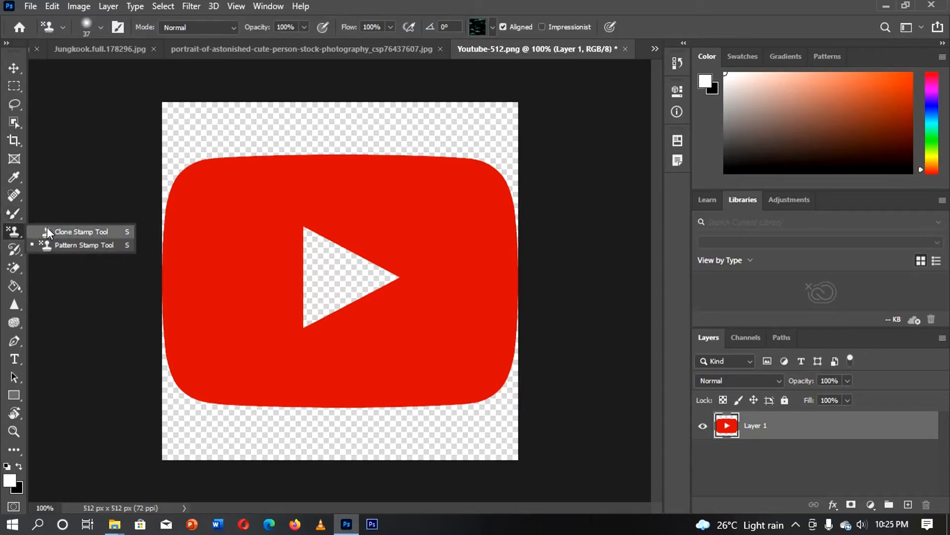
pyautogui.click(65, 233)
pyautogui.hotkey('ctrl', 'z')
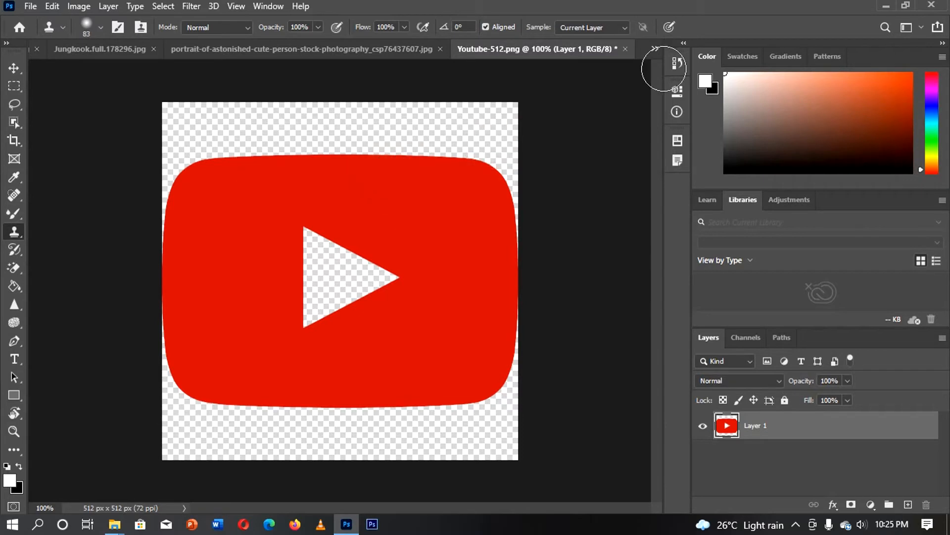
pyautogui.click(655, 49)
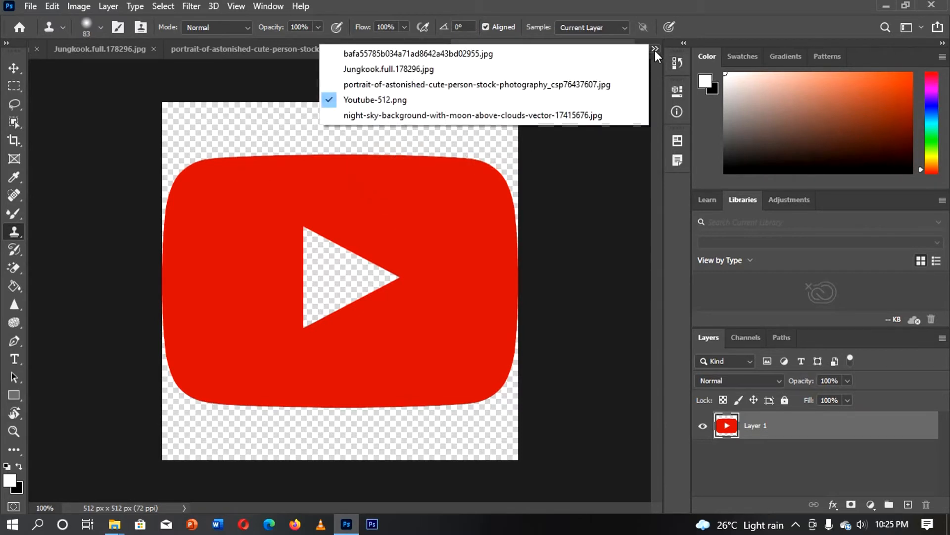
pyautogui.click(574, 85)
# - Sample the woman's face, clone her figure with the fan of money onto the red backdrop beside her, and undo the cloning
pyautogui.moveTo(394, 218)
pyautogui.mouseDown()
pyautogui.moveTo(349, 247)
pyautogui.moveTo(376, 237)
pyautogui.mouseUp()
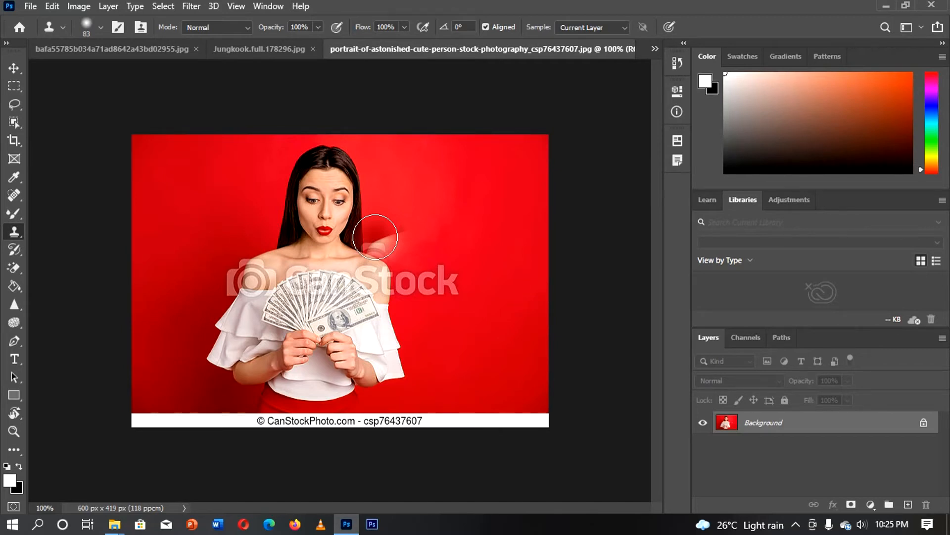
pyautogui.keyDown('alt'); pyautogui.click(324, 202); pyautogui.keyUp('alt')
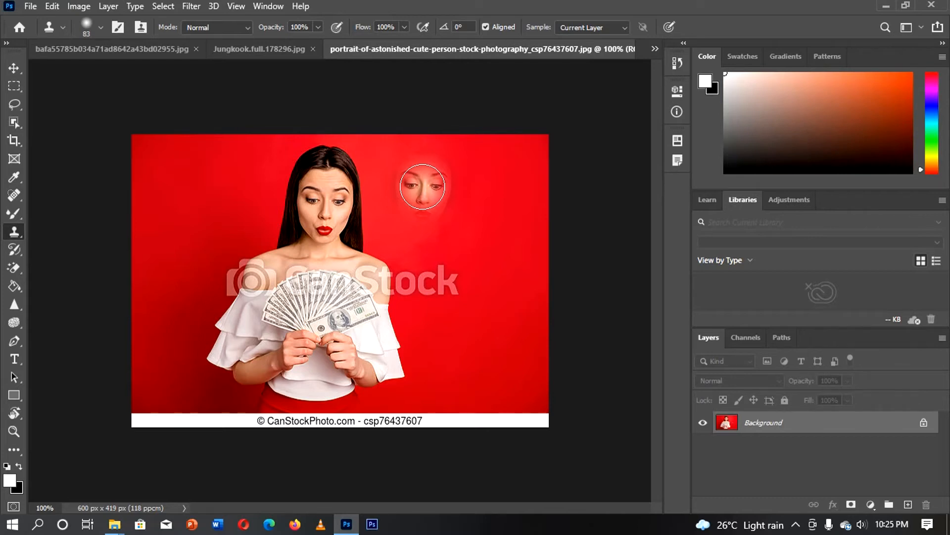
pyautogui.hotkey('ctrl', 'z')
pyautogui.moveTo(421, 188)
pyautogui.mouseDown()
pyautogui.moveTo(456, 190)
pyautogui.moveTo(469, 208)
pyautogui.moveTo(458, 167)
pyautogui.moveTo(438, 154)
pyautogui.moveTo(399, 160)
pyautogui.moveTo(394, 197)
pyautogui.moveTo(406, 211)
pyautogui.moveTo(464, 211)
pyautogui.moveTo(471, 224)
pyautogui.moveTo(392, 235)
pyautogui.moveTo(379, 242)
pyautogui.moveTo(379, 266)
pyautogui.moveTo(474, 268)
pyautogui.moveTo(490, 257)
pyautogui.moveTo(499, 289)
pyautogui.moveTo(402, 294)
pyautogui.moveTo(399, 333)
pyautogui.moveTo(509, 327)
pyautogui.moveTo(484, 364)
pyautogui.moveTo(406, 367)
pyautogui.moveTo(401, 377)
pyautogui.moveTo(513, 377)
pyautogui.mouseUp()
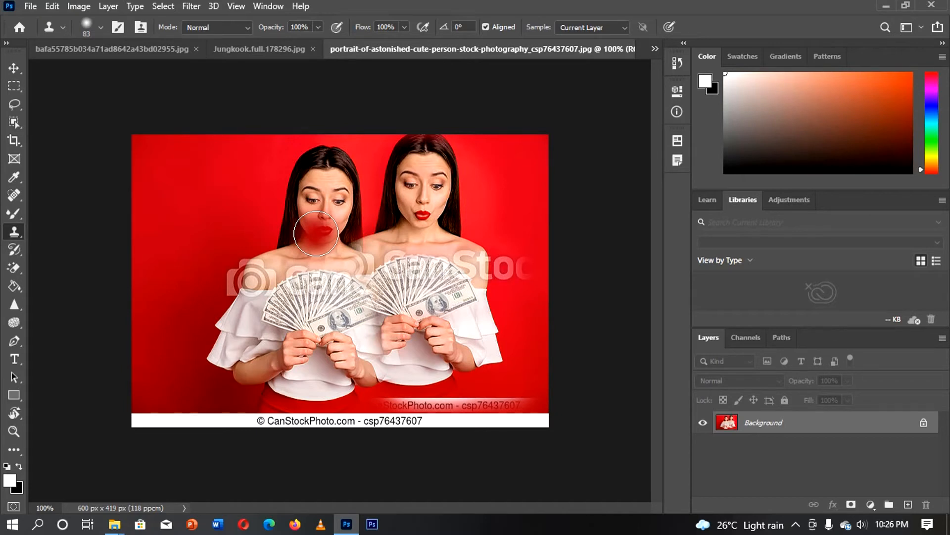
pyautogui.hotkey('ctrl', 'z')
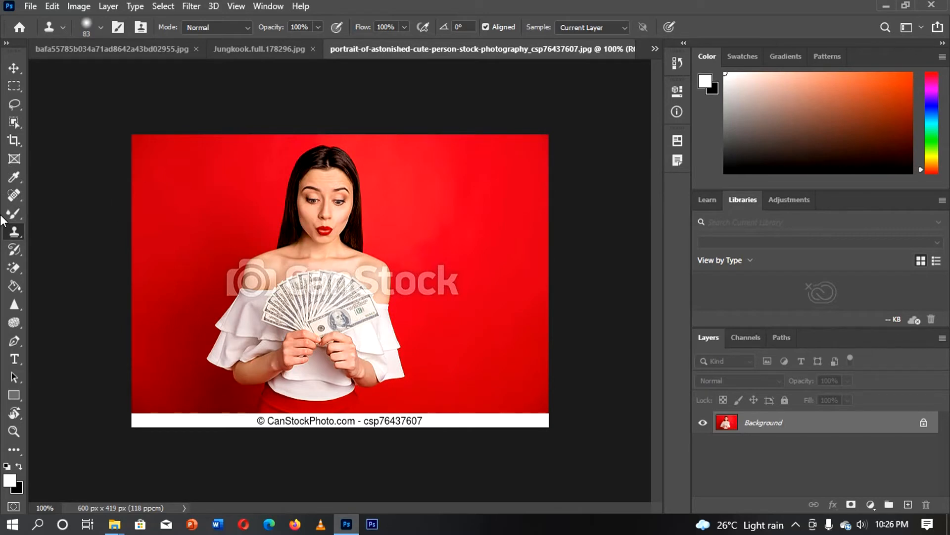
# - Switch to the Pattern Stamp tool and choose the first, dark blue pattern of the Water group
pyautogui.rightClick(8, 237)
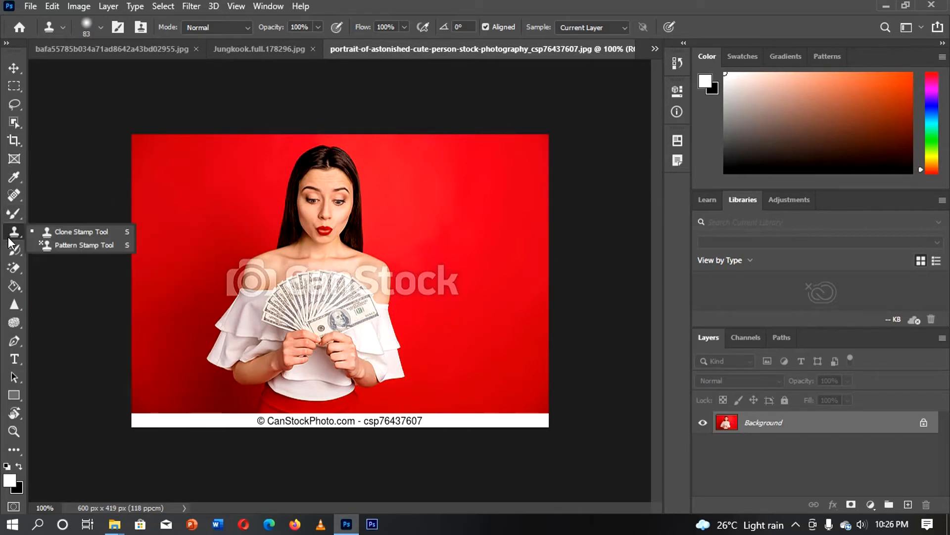
pyautogui.click(63, 242)
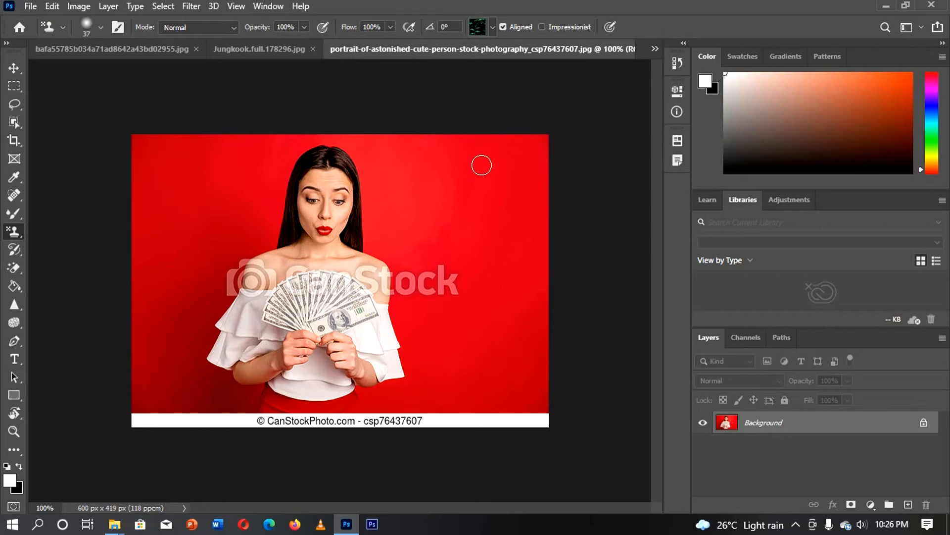
pyautogui.click(494, 28)
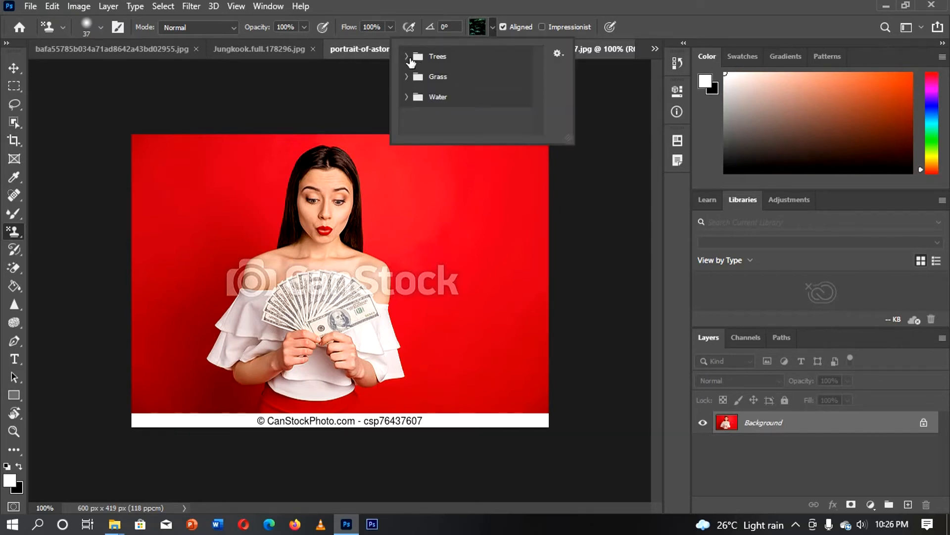
pyautogui.click(406, 57)
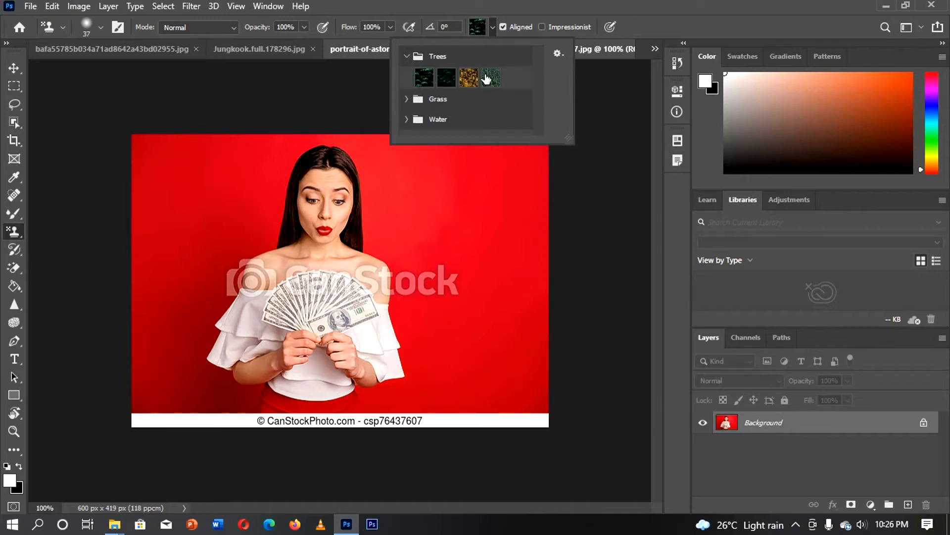
pyautogui.click(407, 56)
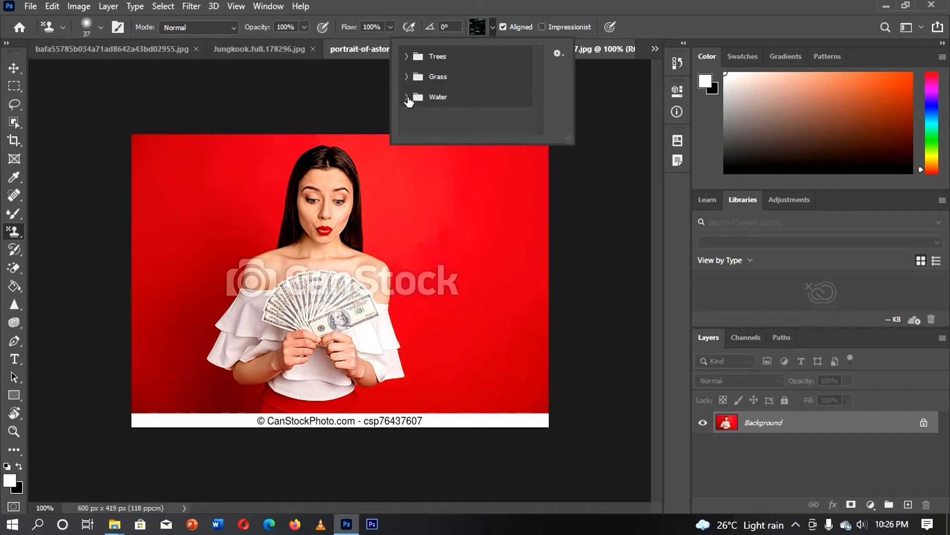
pyautogui.click(406, 97)
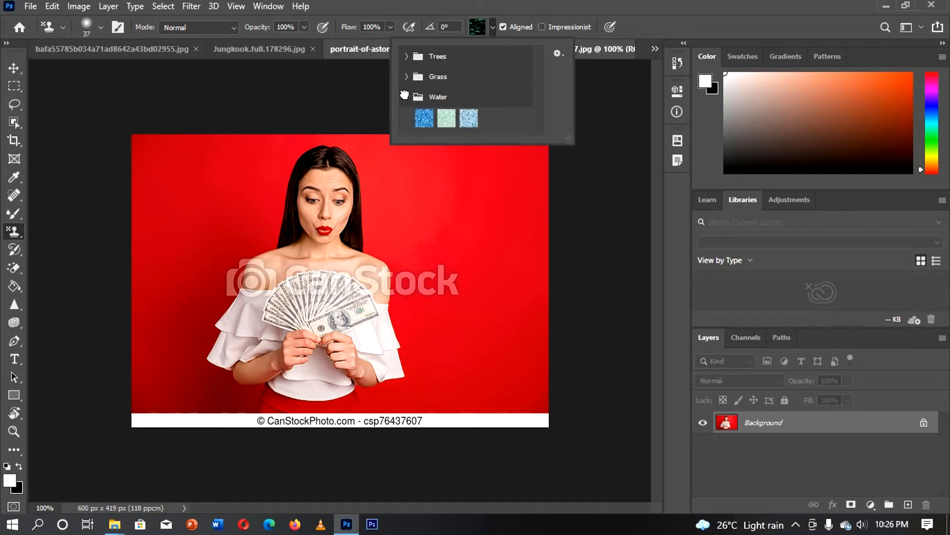
pyautogui.click(424, 119)
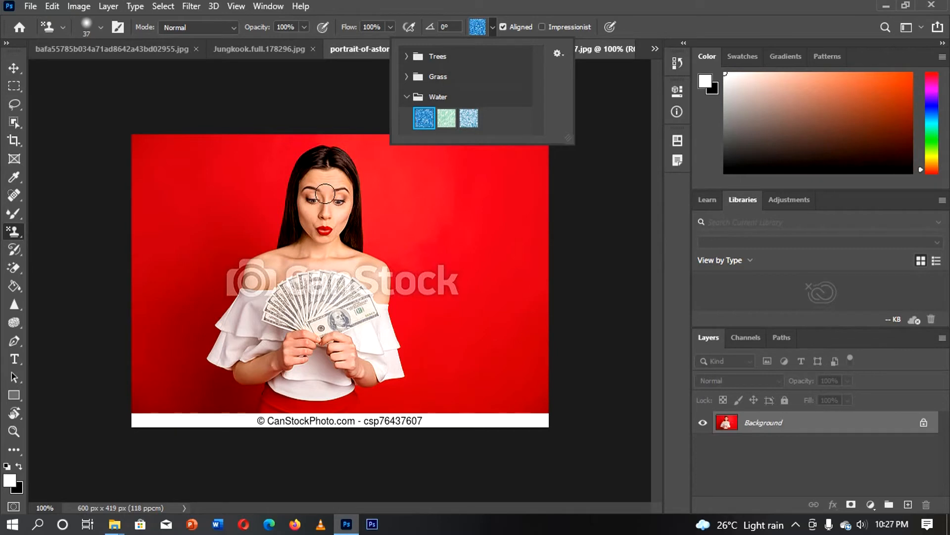
# - Set the Pattern Stamp brush size to 21 px and its hardness to 2%
pyautogui.rightClick(321, 187)
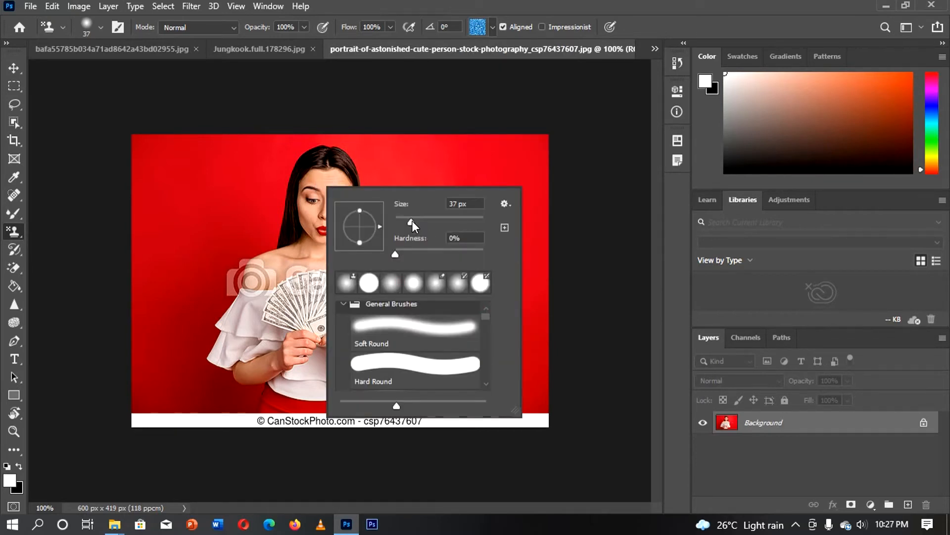
pyautogui.moveTo(412, 221)
pyautogui.mouseDown()
pyautogui.moveTo(429, 221)
pyautogui.moveTo(405, 221)
pyautogui.mouseUp()
pyautogui.moveTo(398, 253)
pyautogui.mouseDown()
pyautogui.moveTo(425, 254)
pyautogui.moveTo(397, 253)
pyautogui.mouseUp()
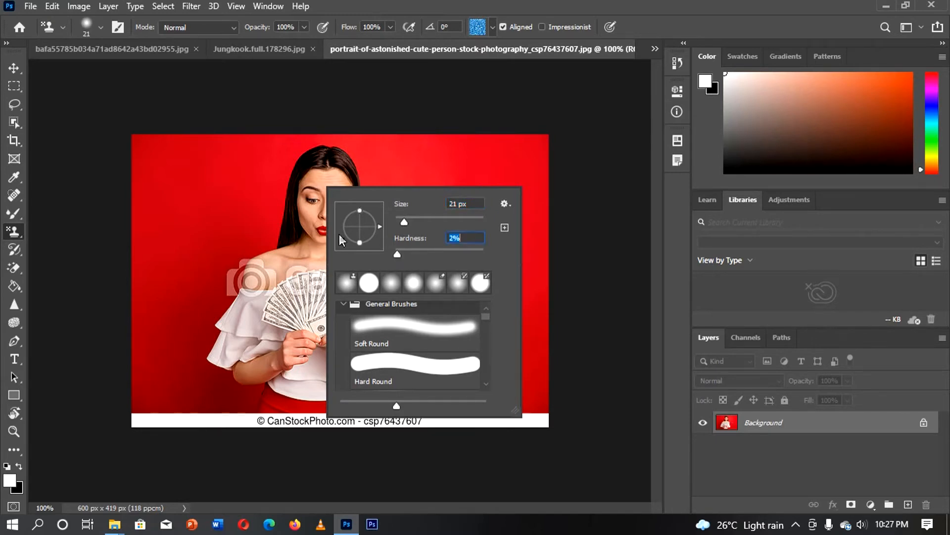
# - Stamp the blue water pattern over the woman's whole face and undo all of the pattern strokes
pyautogui.click(318, 208)
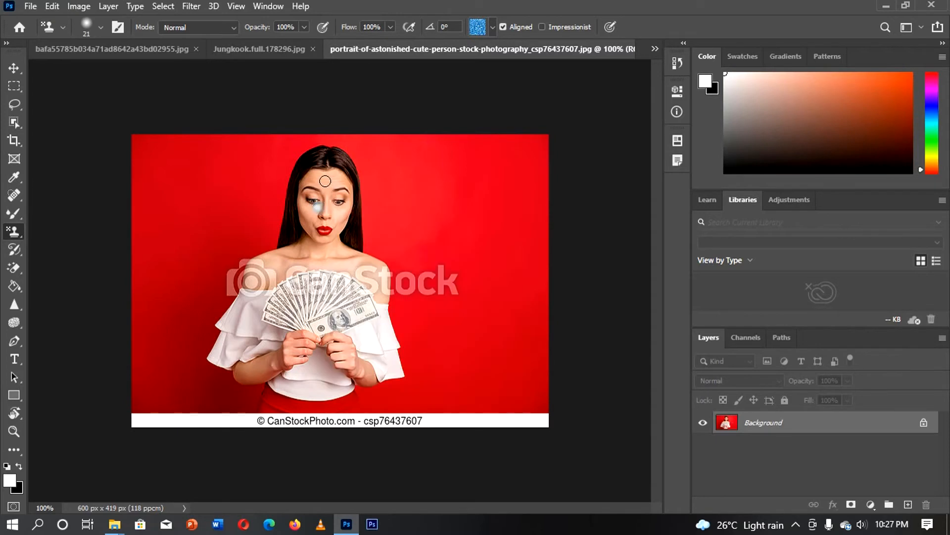
pyautogui.moveTo(316, 177)
pyautogui.mouseDown()
pyautogui.moveTo(341, 178)
pyautogui.moveTo(309, 175)
pyautogui.moveTo(304, 191)
pyautogui.moveTo(353, 184)
pyautogui.moveTo(349, 206)
pyautogui.moveTo(320, 194)
pyautogui.moveTo(330, 188)
pyautogui.moveTo(309, 189)
pyautogui.moveTo(301, 206)
pyautogui.moveTo(306, 213)
pyautogui.moveTo(315, 196)
pyautogui.moveTo(320, 222)
pyautogui.moveTo(331, 198)
pyautogui.moveTo(341, 217)
pyautogui.moveTo(342, 202)
pyautogui.moveTo(350, 204)
pyautogui.moveTo(344, 227)
pyautogui.moveTo(300, 206)
pyautogui.moveTo(297, 229)
pyautogui.moveTo(310, 216)
pyautogui.moveTo(312, 227)
pyautogui.moveTo(302, 233)
pyautogui.moveTo(329, 237)
pyautogui.moveTo(317, 226)
pyautogui.moveTo(341, 223)
pyautogui.moveTo(322, 234)
pyautogui.mouseUp()
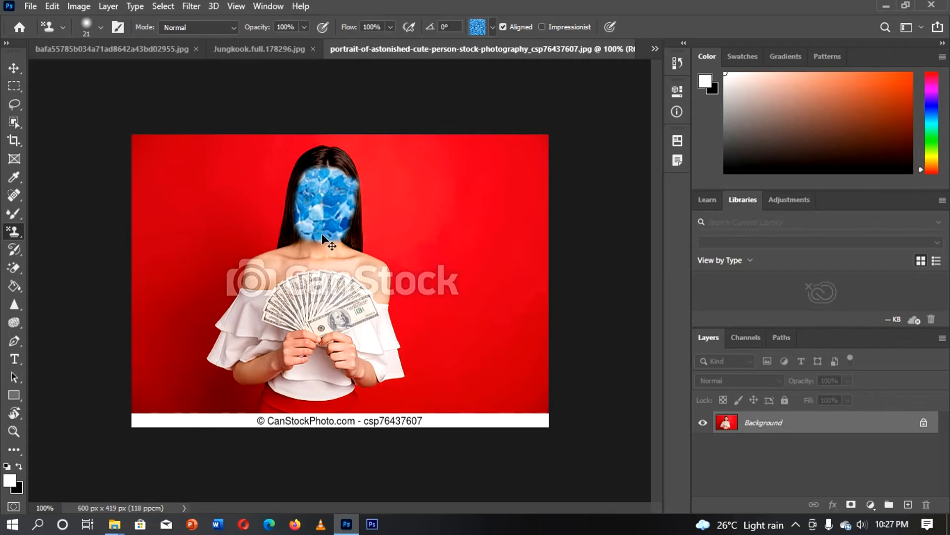
pyautogui.hotkey('ctrl', 'z')
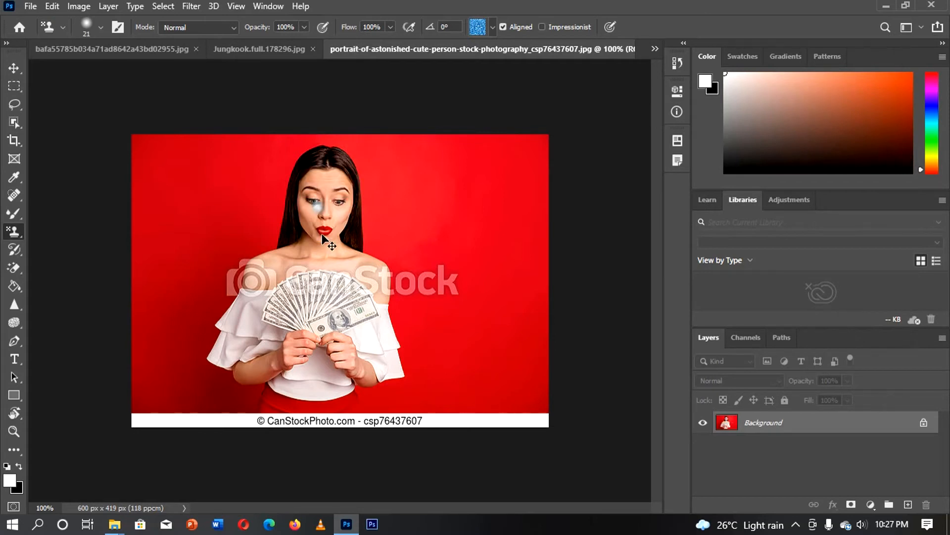
pyautogui.hotkey('ctrl', 'z')
# - Switch to the History Brush tool and bring up the portrait document bafa55785b034a71ad8642a43bd02955.jpg
pyautogui.rightClick(12, 238)
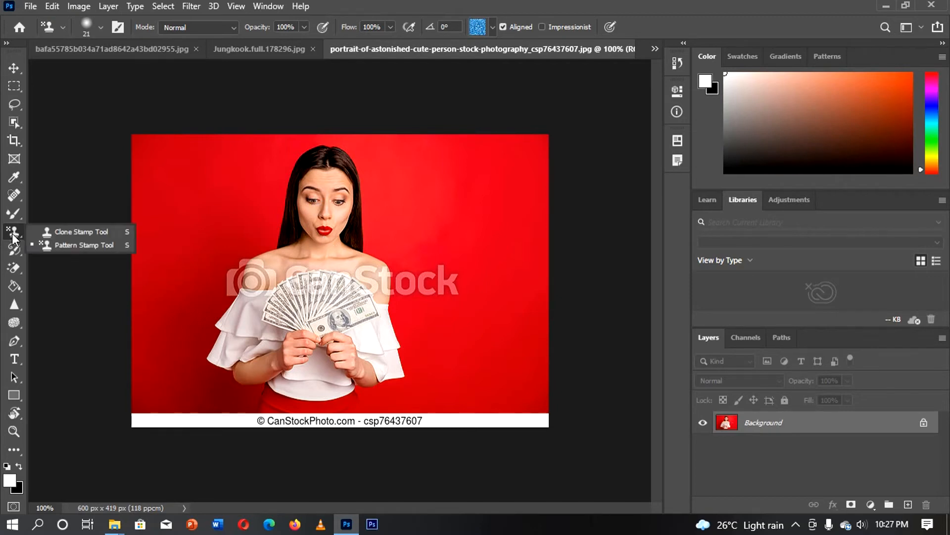
pyautogui.click(14, 250)
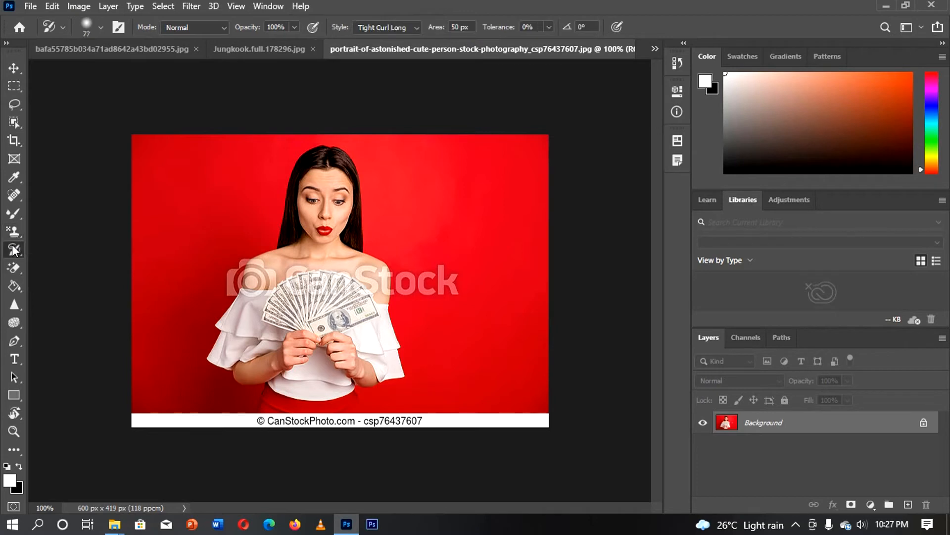
pyautogui.rightClick(13, 249)
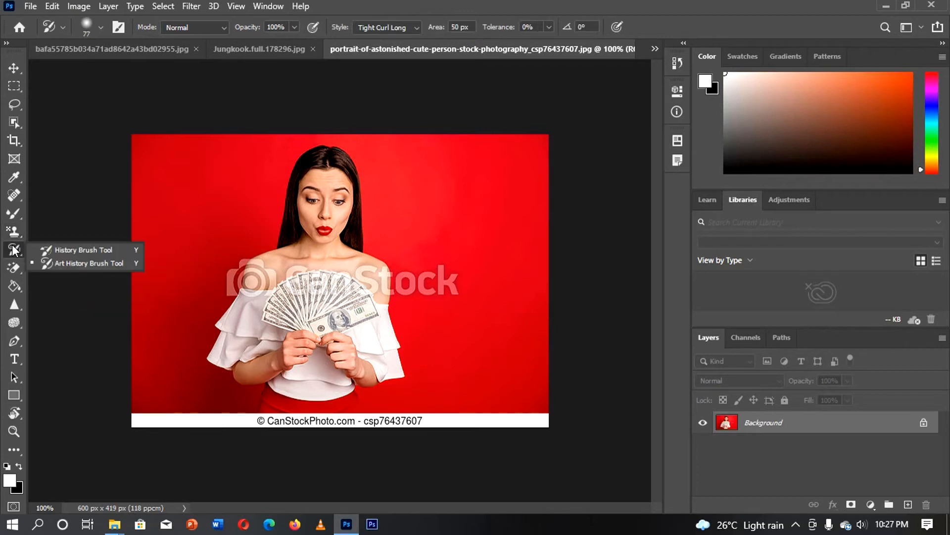
pyautogui.click(72, 247)
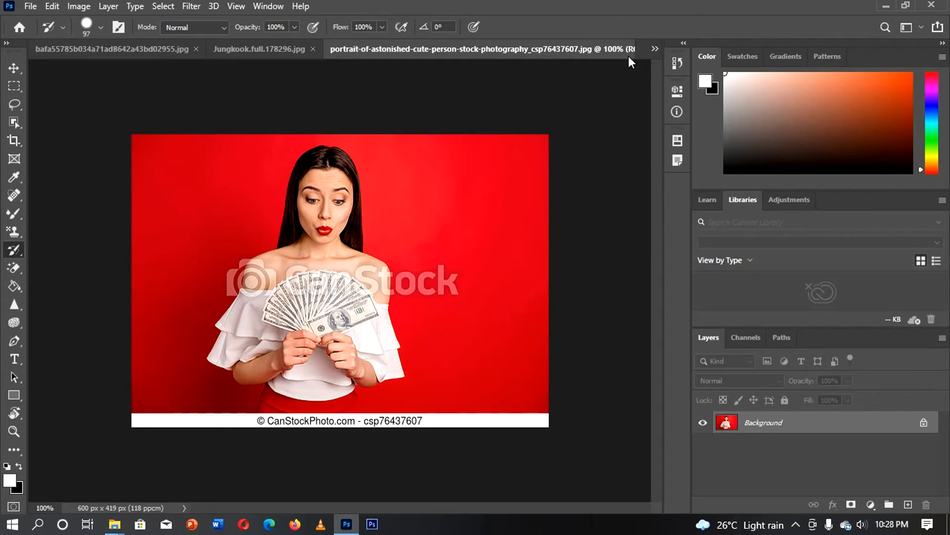
pyautogui.click(654, 48)
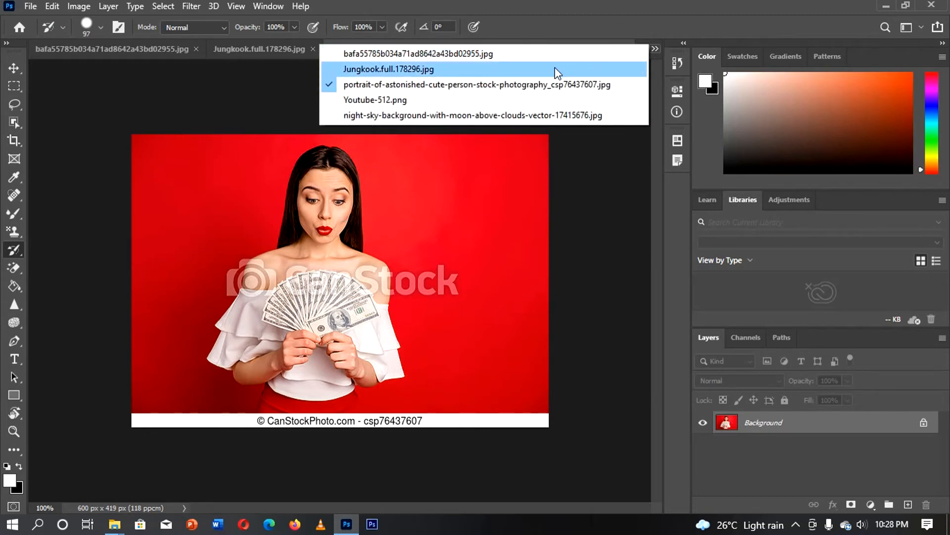
pyautogui.click(525, 58)
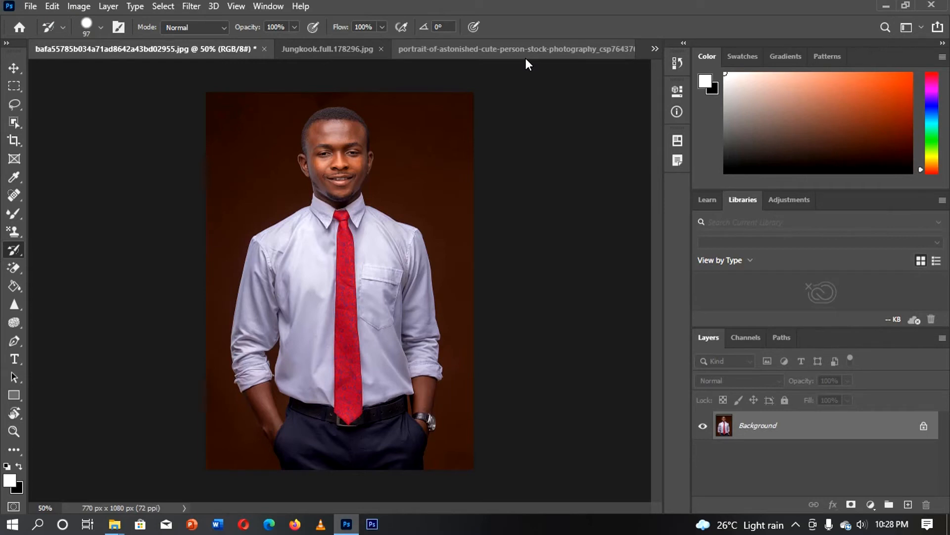
# - Remove the man's head from the portrait by painting over it with the Spot Healing Brush at a size of 107 px
pyautogui.click(7, 197)
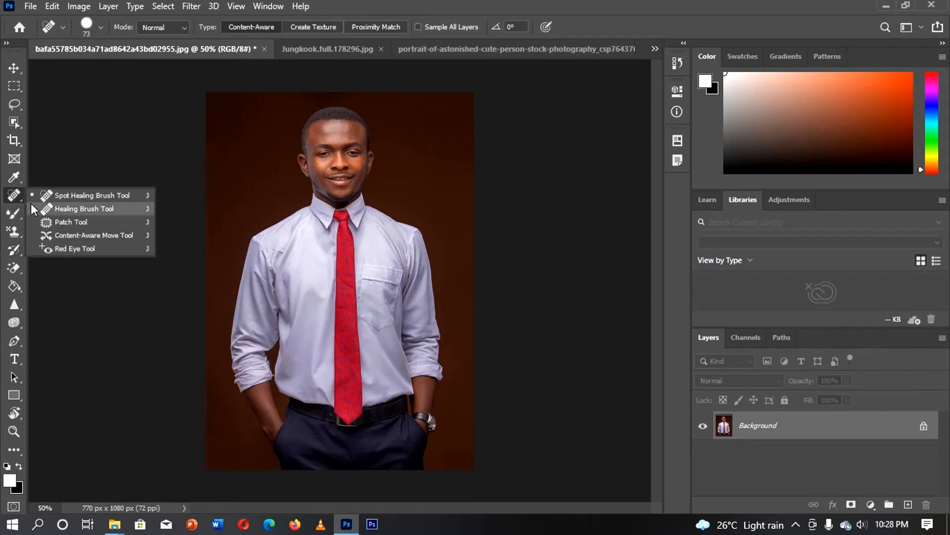
pyautogui.click(58, 195)
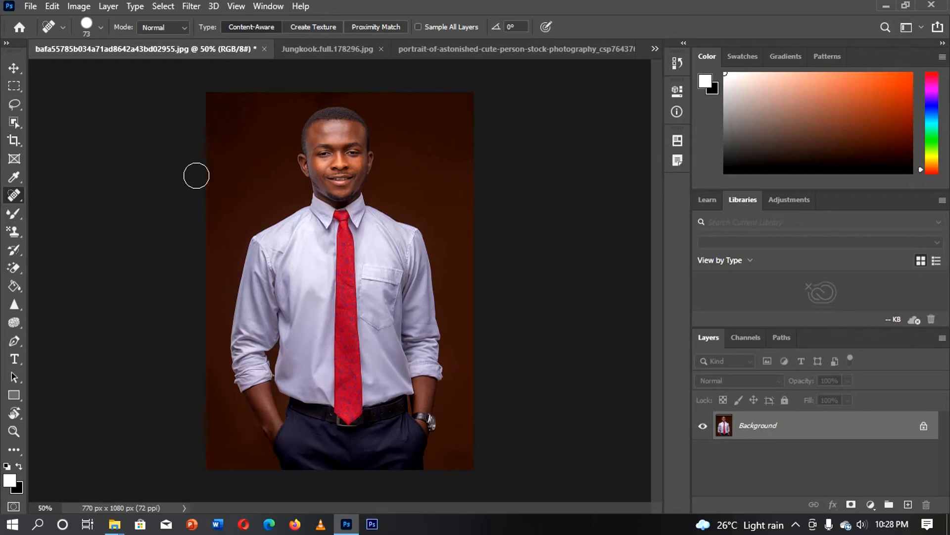
pyautogui.rightClick(281, 176)
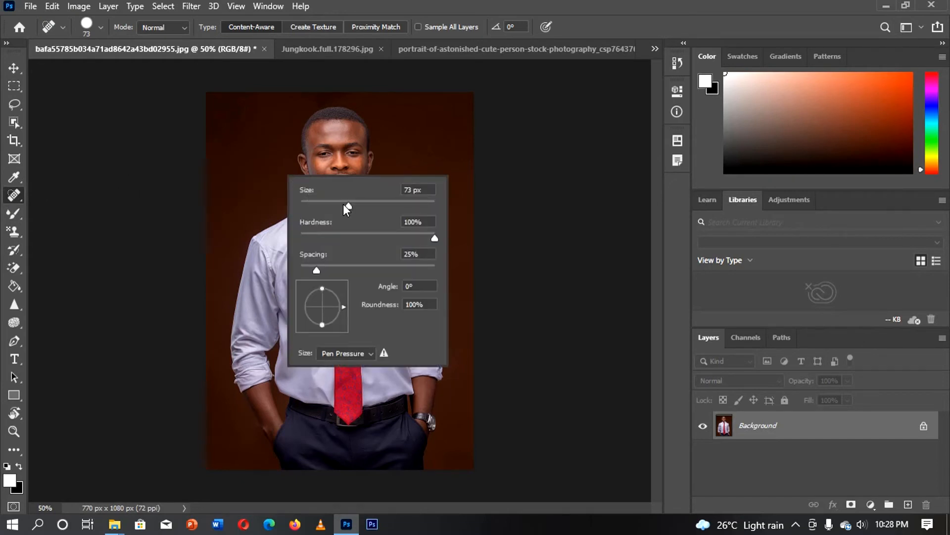
pyautogui.moveTo(347, 204); pyautogui.dragTo(370, 204)
pyautogui.press('Return')
pyautogui.moveTo(315, 129)
pyautogui.mouseDown()
pyautogui.moveTo(352, 125)
pyautogui.moveTo(325, 127)
pyautogui.moveTo(358, 137)
pyautogui.moveTo(360, 148)
pyautogui.moveTo(308, 152)
pyautogui.moveTo(326, 171)
pyautogui.moveTo(361, 160)
pyautogui.moveTo(350, 176)
pyautogui.moveTo(320, 183)
pyautogui.moveTo(353, 184)
pyautogui.mouseUp()
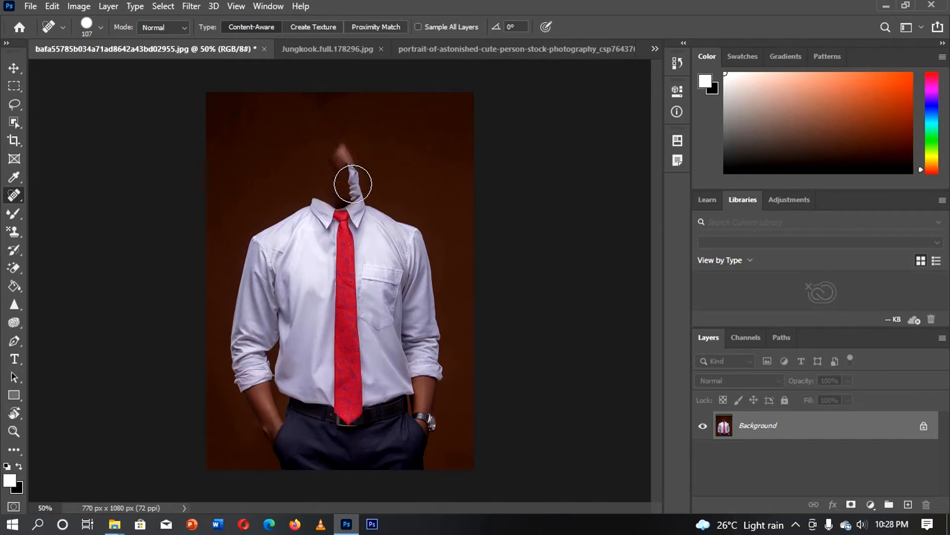
pyautogui.moveTo(333, 155)
pyautogui.mouseDown()
pyautogui.moveTo(351, 181)
pyautogui.moveTo(384, 181)
pyautogui.mouseUp()
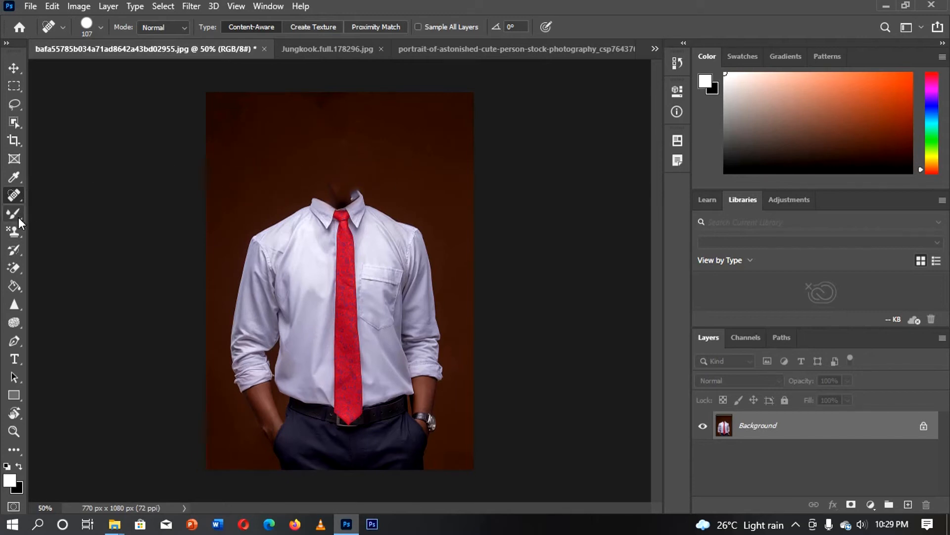
# - Paint the man's head back in with the History Brush and undo the brush and healing strokes
pyautogui.click(13, 251)
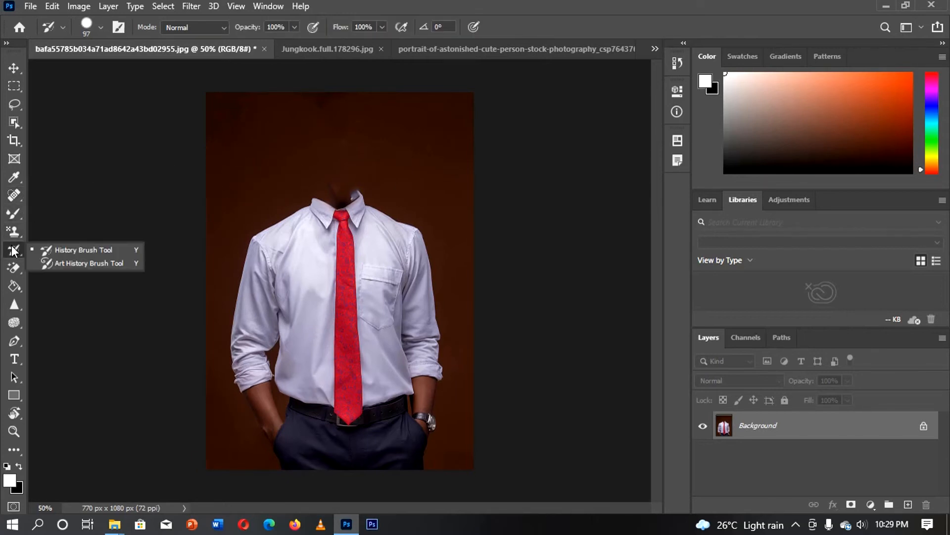
pyautogui.click(66, 248)
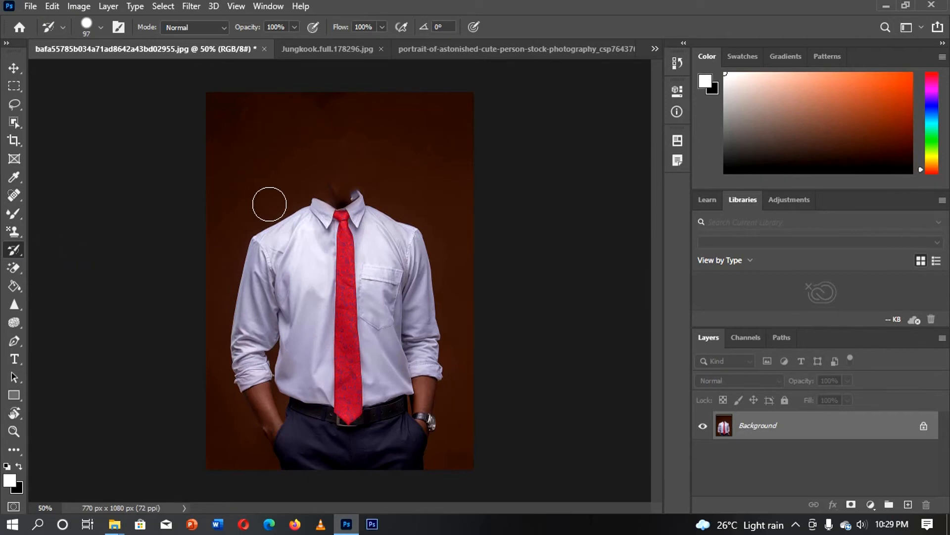
pyautogui.moveTo(308, 204)
pyautogui.mouseDown()
pyautogui.moveTo(372, 199)
pyautogui.moveTo(366, 185)
pyautogui.moveTo(304, 189)
pyautogui.moveTo(320, 170)
pyautogui.moveTo(379, 166)
pyautogui.moveTo(365, 147)
pyautogui.moveTo(321, 156)
pyautogui.moveTo(296, 176)
pyautogui.moveTo(303, 139)
pyautogui.moveTo(387, 135)
pyautogui.moveTo(372, 120)
pyautogui.moveTo(334, 115)
pyautogui.moveTo(287, 136)
pyautogui.moveTo(281, 151)
pyautogui.moveTo(344, 125)
pyautogui.moveTo(374, 147)
pyautogui.moveTo(363, 190)
pyautogui.moveTo(340, 206)
pyautogui.moveTo(316, 195)
pyautogui.moveTo(303, 152)
pyautogui.moveTo(320, 136)
pyautogui.moveTo(383, 143)
pyautogui.moveTo(392, 160)
pyautogui.moveTo(323, 183)
pyautogui.moveTo(356, 196)
pyautogui.moveTo(381, 176)
pyautogui.mouseUp()
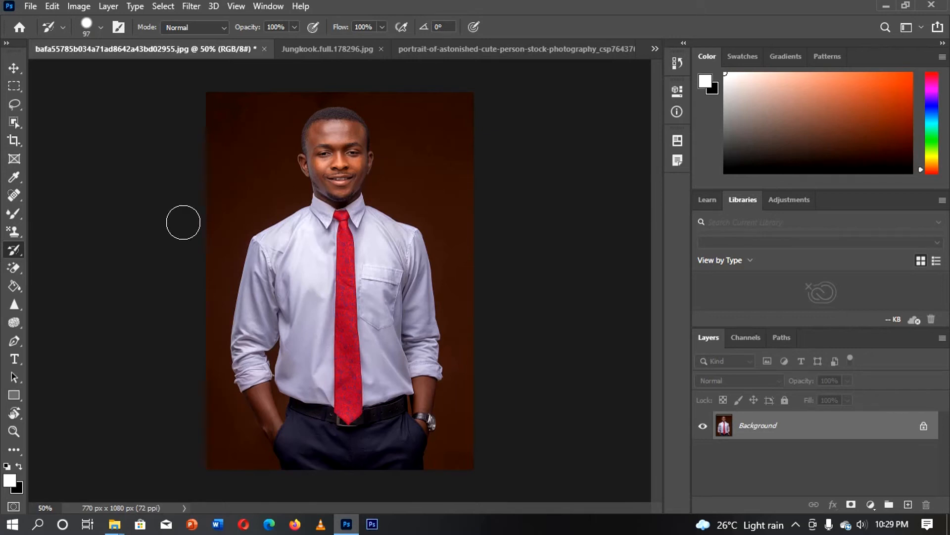
pyautogui.hotkey('ctrl', 'z')
pyautogui.hotkey('ctrl', 'z')
pyautogui.hotkey('ctrl', 'z')
# - Switch to the Art History Brush tool and bring up the document night-sky-background-with-moon-above-clouds-vector-17415676.jpg
pyautogui.rightClick(14, 252)
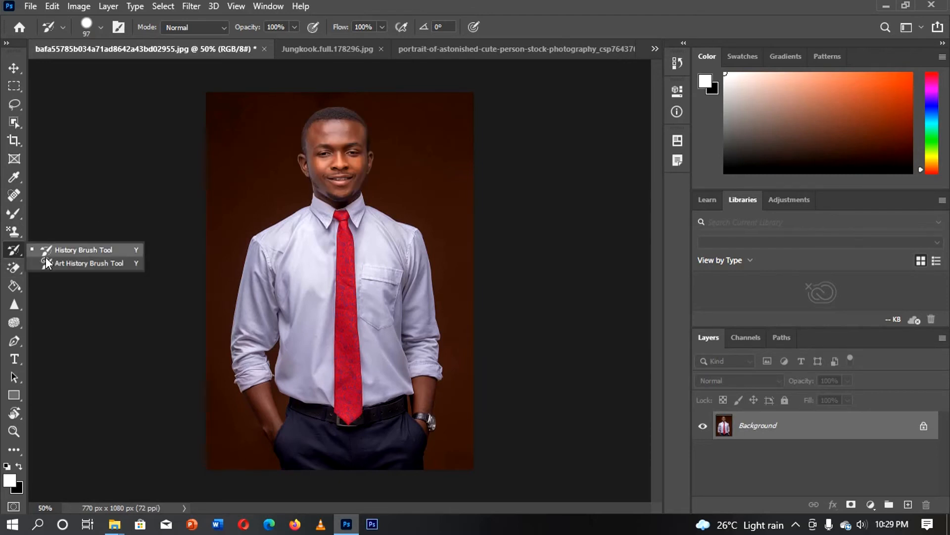
pyautogui.click(61, 266)
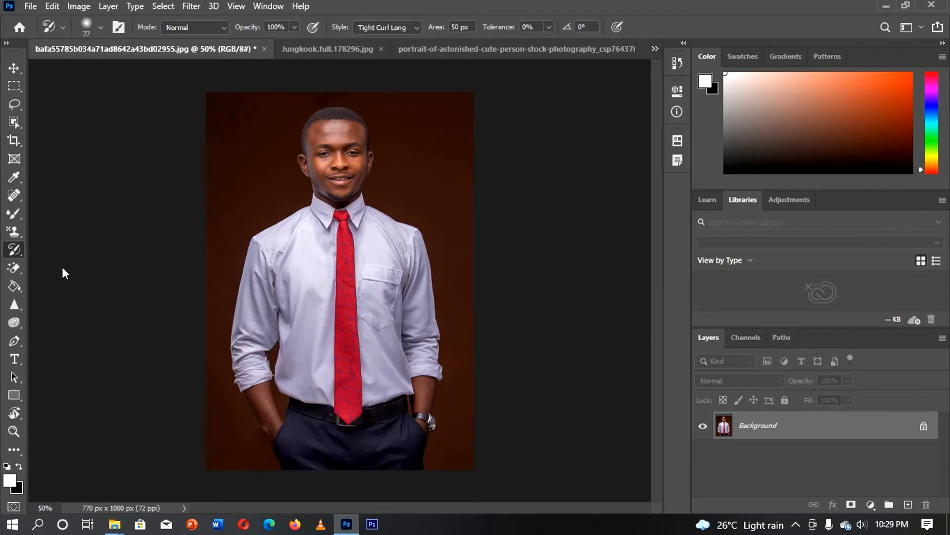
pyautogui.click(654, 48)
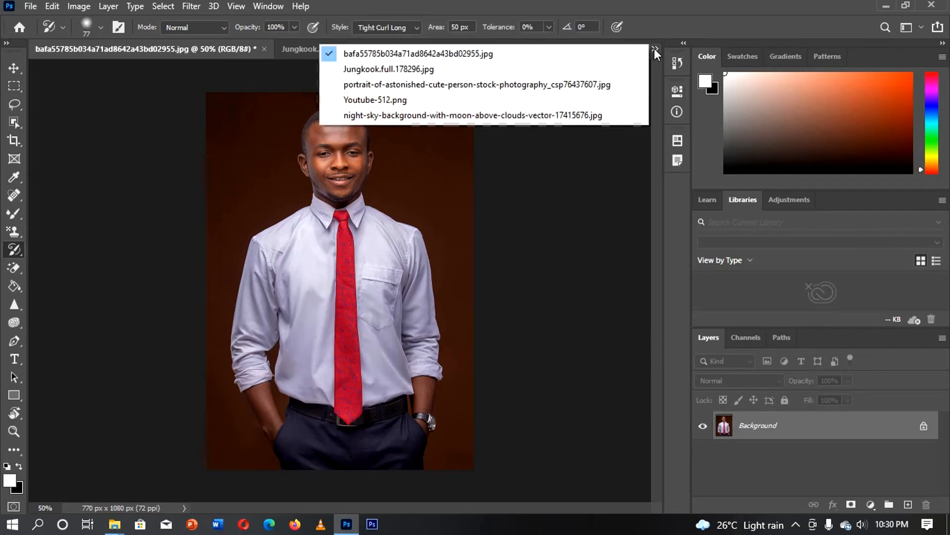
pyautogui.click(599, 115)
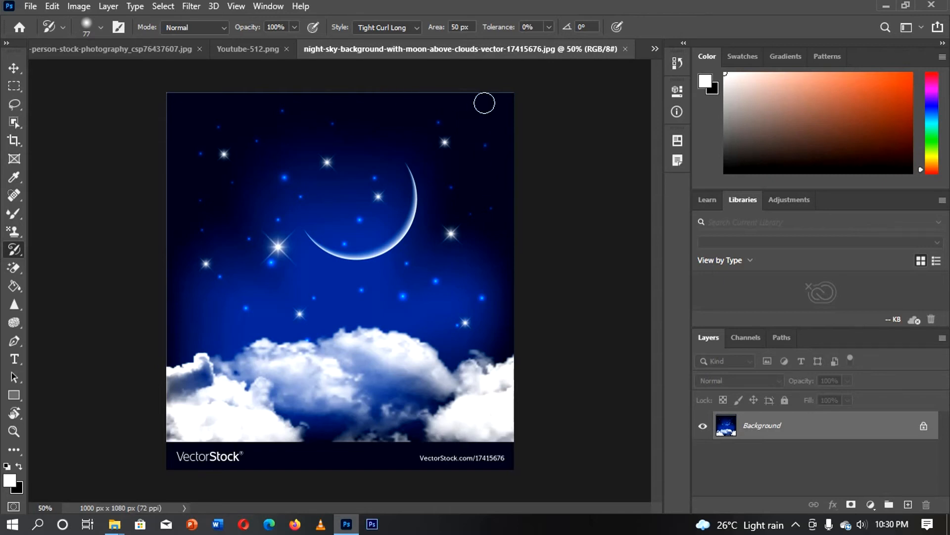
# - Set the Art History Brush style to Dab
pyautogui.rightClick(15, 249)
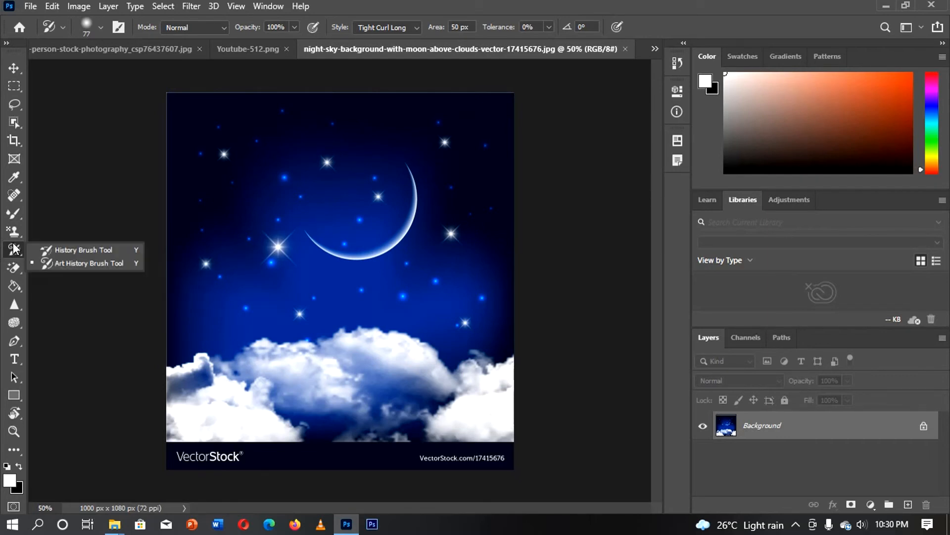
pyautogui.click(69, 265)
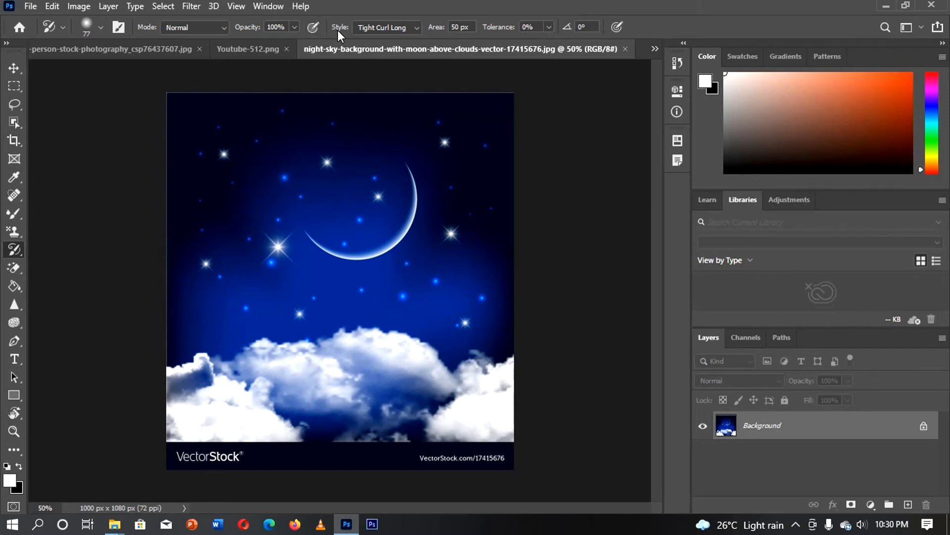
pyautogui.click(417, 28)
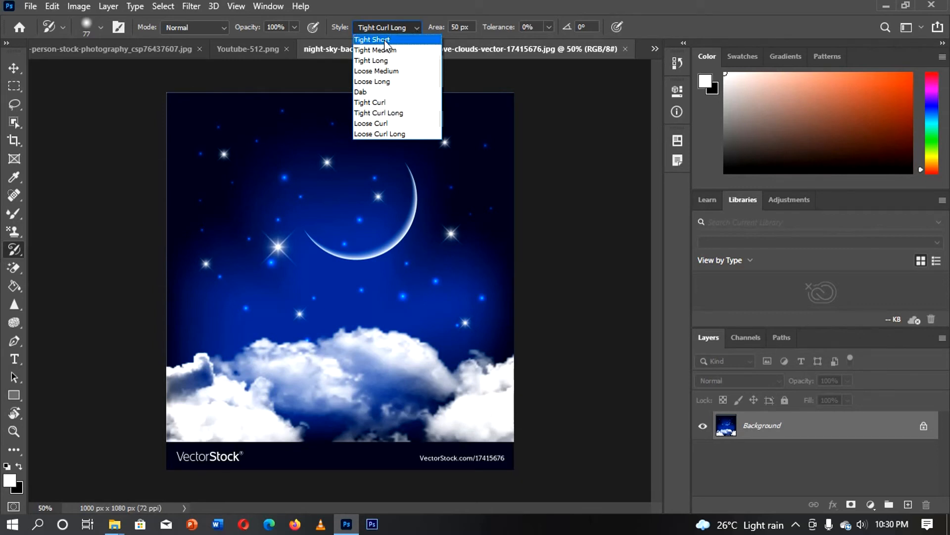
pyautogui.click(375, 91)
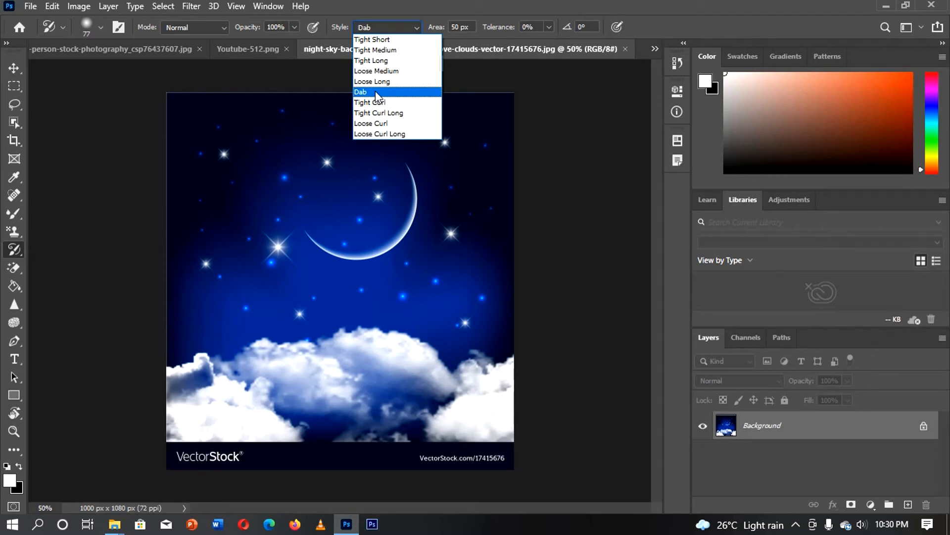
# - Reduce the Art History Brush size to 29 px and dab it on the dark sky near the upper edge of the image
pyautogui.rightClick(240, 130)
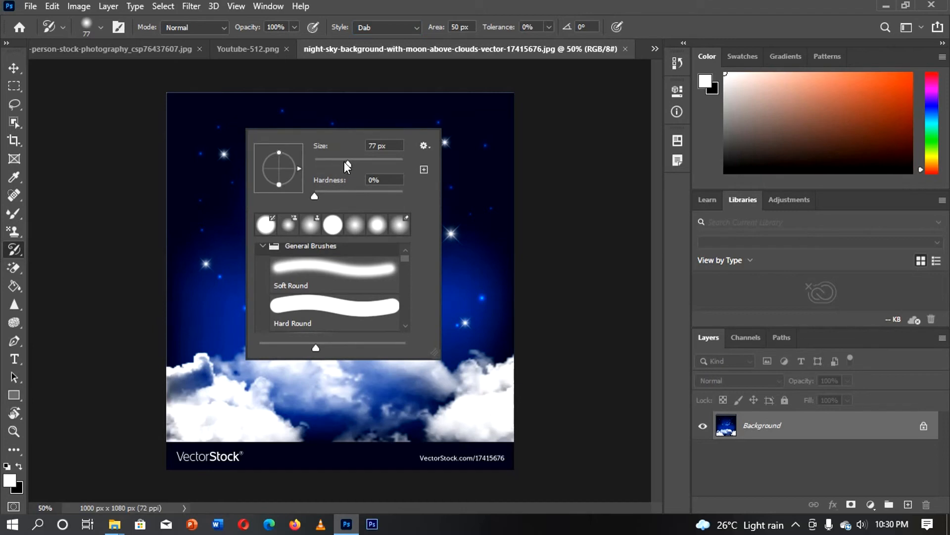
pyautogui.moveTo(340, 165)
pyautogui.mouseDown()
pyautogui.moveTo(328, 165)
pyautogui.moveTo(323, 195)
pyautogui.moveTo(339, 195)
pyautogui.moveTo(308, 195)
pyautogui.mouseUp()
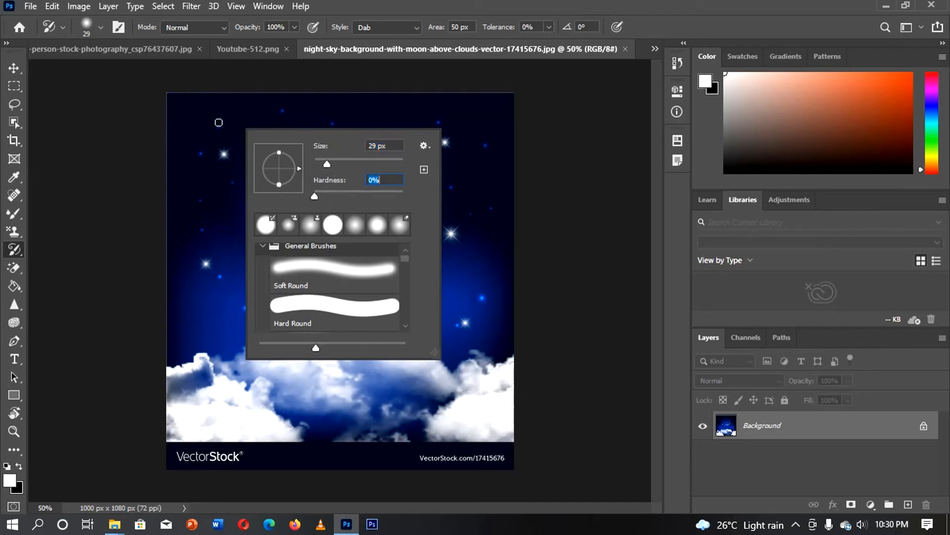
pyautogui.click(194, 111)
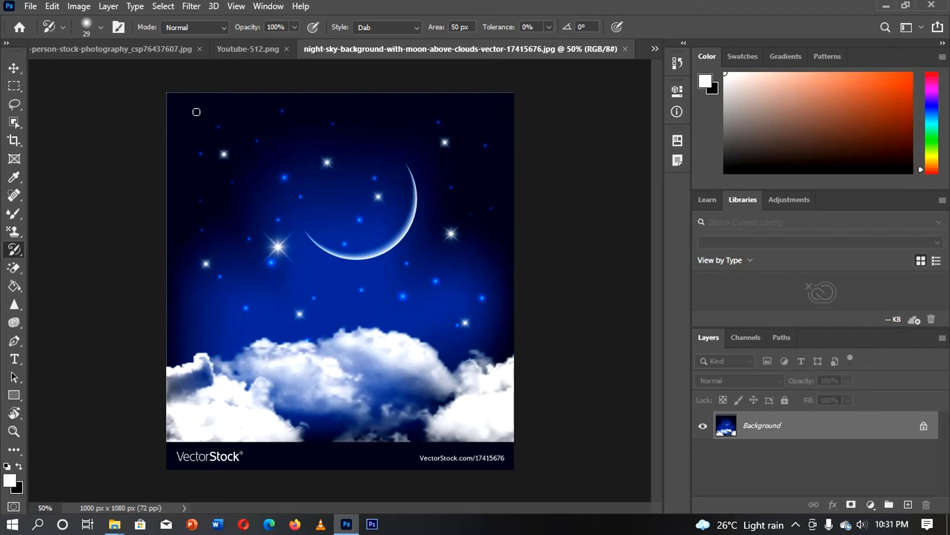
pyautogui.click(246, 114)
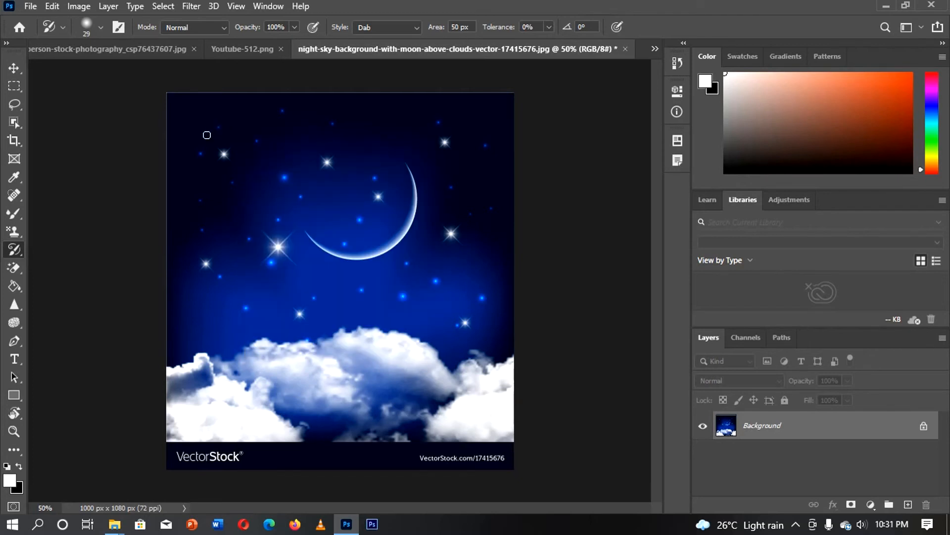
# - Enlarge the brush to 66 px and paint dab strokes across the upper stars and the moon's upper tip
pyautogui.rightClick(240, 132)
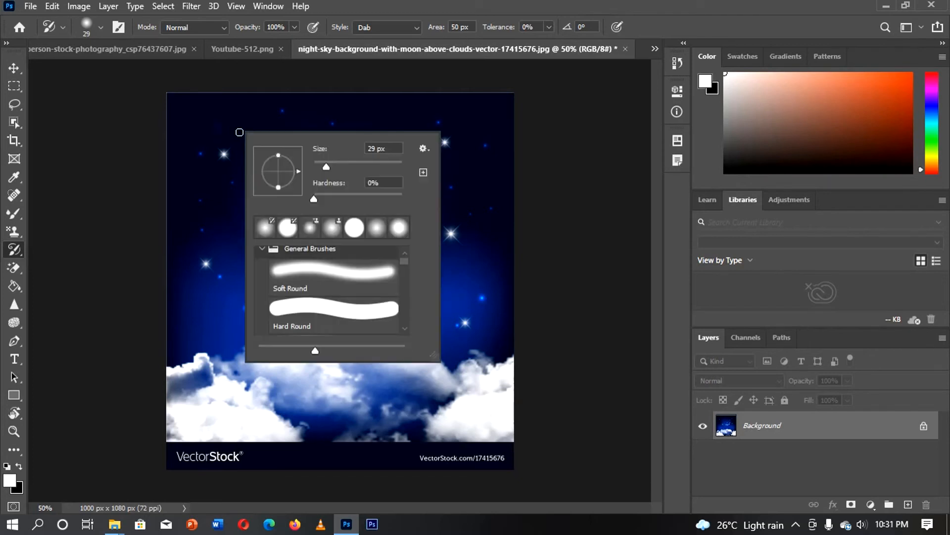
pyautogui.moveTo(326, 167); pyautogui.dragTo(341, 167)
pyautogui.click(205, 132)
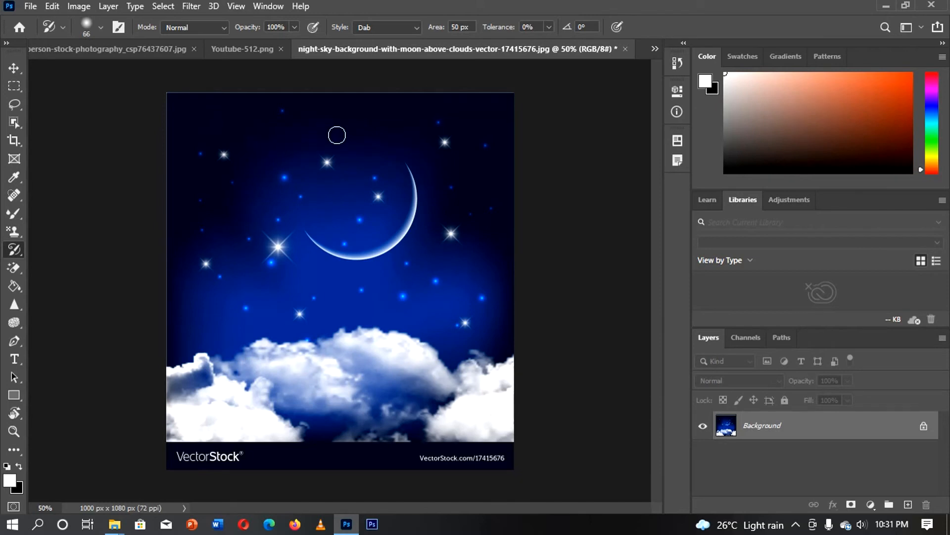
pyautogui.click(445, 141)
pyautogui.moveTo(501, 142)
pyautogui.mouseDown()
pyautogui.moveTo(368, 171)
pyautogui.moveTo(231, 164)
pyautogui.moveTo(309, 158)
pyautogui.moveTo(240, 137)
pyautogui.moveTo(212, 141)
pyautogui.moveTo(209, 176)
pyautogui.mouseUp()
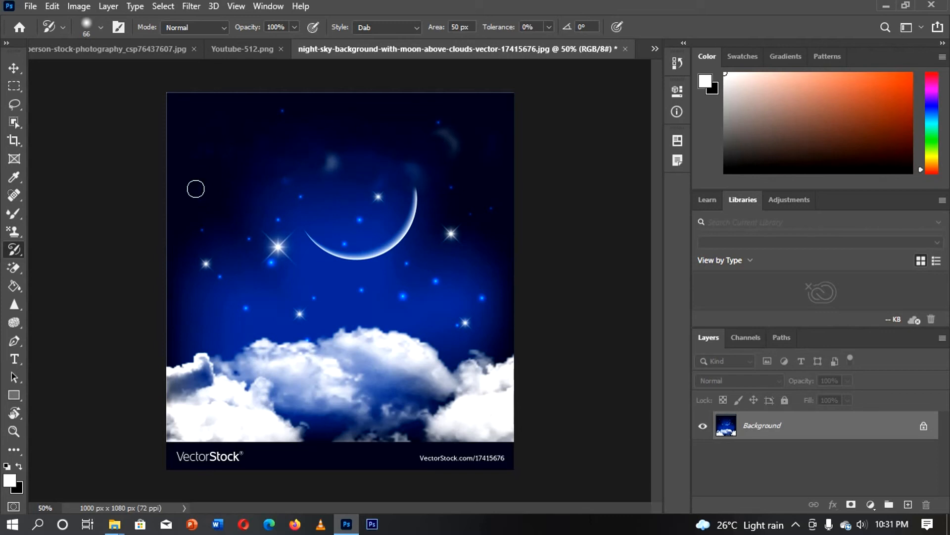
pyautogui.moveTo(333, 183)
pyautogui.mouseDown()
pyautogui.moveTo(405, 181)
pyautogui.moveTo(460, 166)
pyautogui.moveTo(466, 193)
pyautogui.moveTo(402, 194)
pyautogui.mouseUp()
# - Paint over the clouds with the brush enlarged to 105 px and undo all of the dab strokes
pyautogui.rightClick(403, 194)
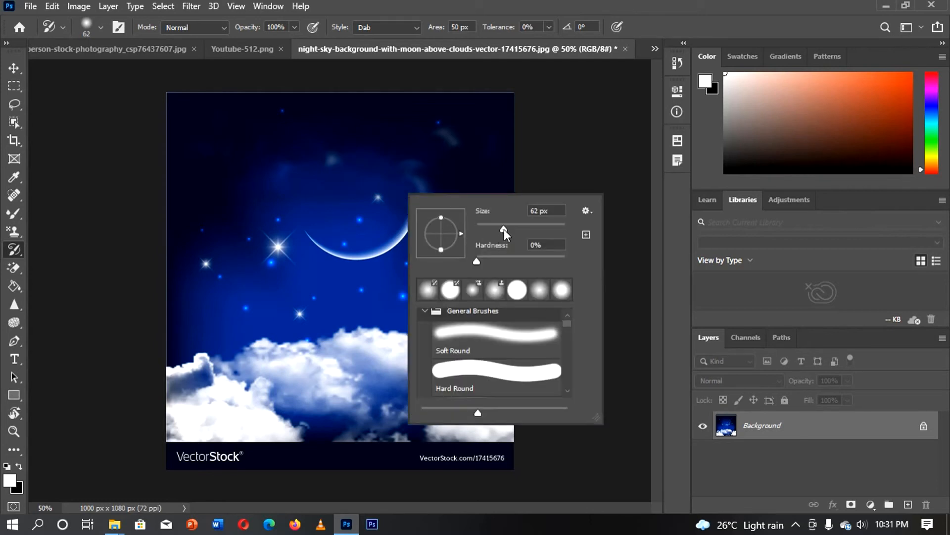
pyautogui.moveTo(519, 229); pyautogui.dragTo(522, 230)
pyautogui.moveTo(192, 377)
pyautogui.mouseDown()
pyautogui.moveTo(314, 373)
pyautogui.moveTo(264, 363)
pyautogui.moveTo(395, 355)
pyautogui.moveTo(369, 355)
pyautogui.moveTo(485, 367)
pyautogui.moveTo(488, 386)
pyautogui.moveTo(462, 393)
pyautogui.moveTo(302, 389)
pyautogui.moveTo(212, 368)
pyautogui.moveTo(187, 378)
pyautogui.moveTo(185, 388)
pyautogui.moveTo(239, 404)
pyautogui.moveTo(403, 419)
pyautogui.moveTo(435, 412)
pyautogui.mouseUp()
pyautogui.moveTo(462, 405)
pyautogui.mouseDown()
pyautogui.moveTo(463, 371)
pyautogui.moveTo(444, 353)
pyautogui.mouseUp()
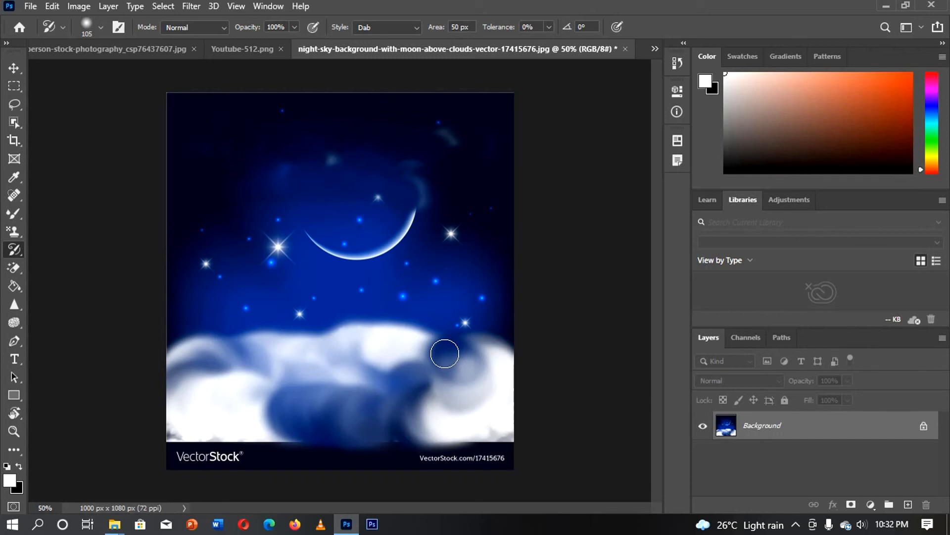
pyautogui.hotkey('ctrl', 'z')
pyautogui.hotkey('ctrl', 'z')
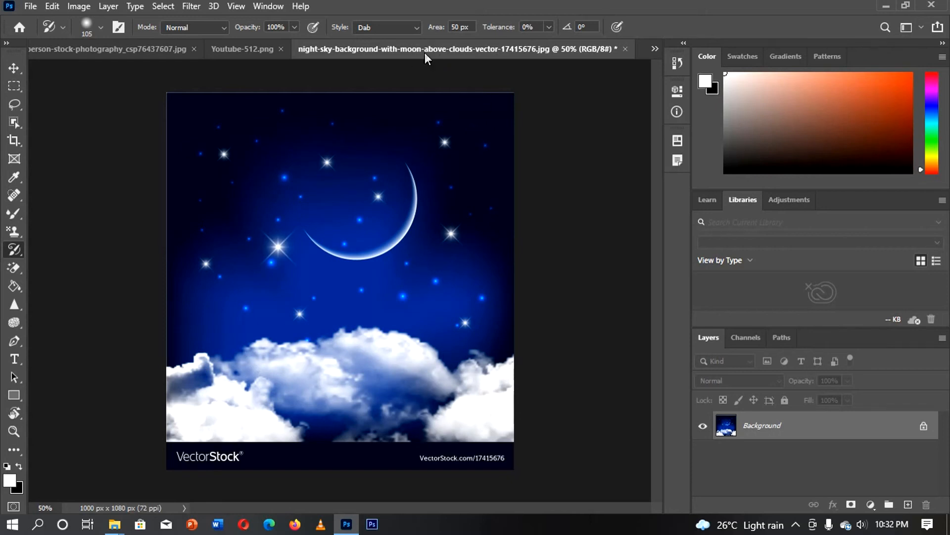
# - Set the brush style to Tight Curl Long, paint over the night sky and clouds, and undo the strokes
pyautogui.click(417, 29)
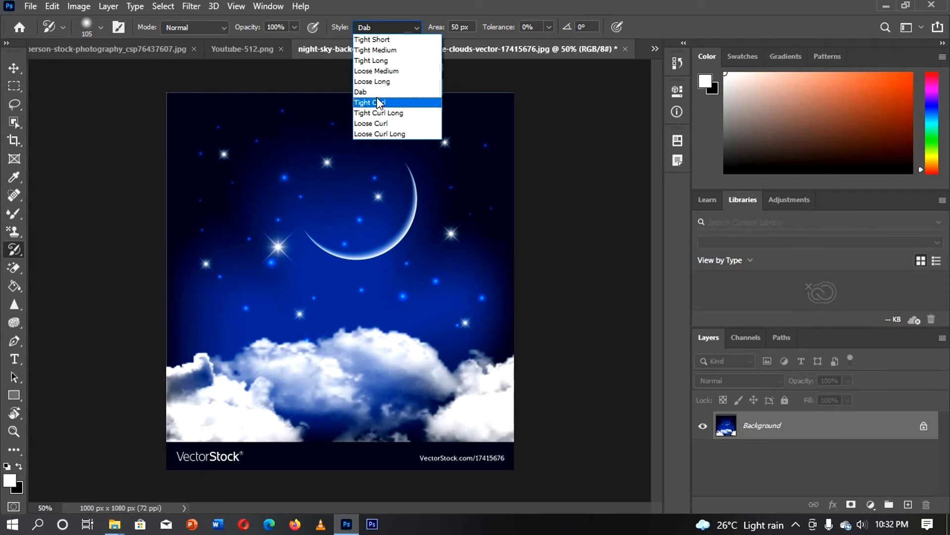
pyautogui.click(378, 112)
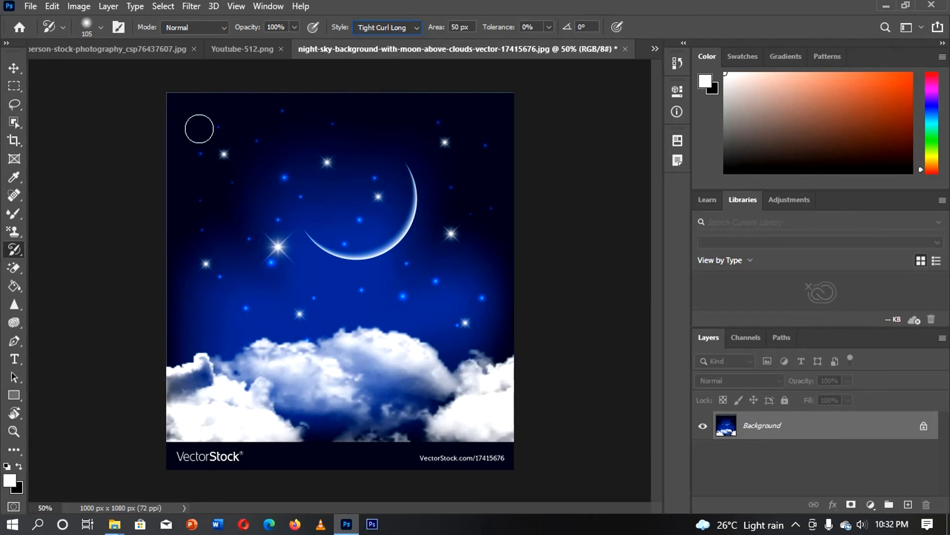
pyautogui.moveTo(199, 127)
pyautogui.mouseDown()
pyautogui.moveTo(366, 189)
pyautogui.moveTo(379, 209)
pyautogui.moveTo(374, 256)
pyautogui.moveTo(320, 270)
pyautogui.moveTo(279, 266)
pyautogui.moveTo(275, 277)
pyautogui.moveTo(292, 295)
pyautogui.moveTo(397, 329)
pyautogui.mouseUp()
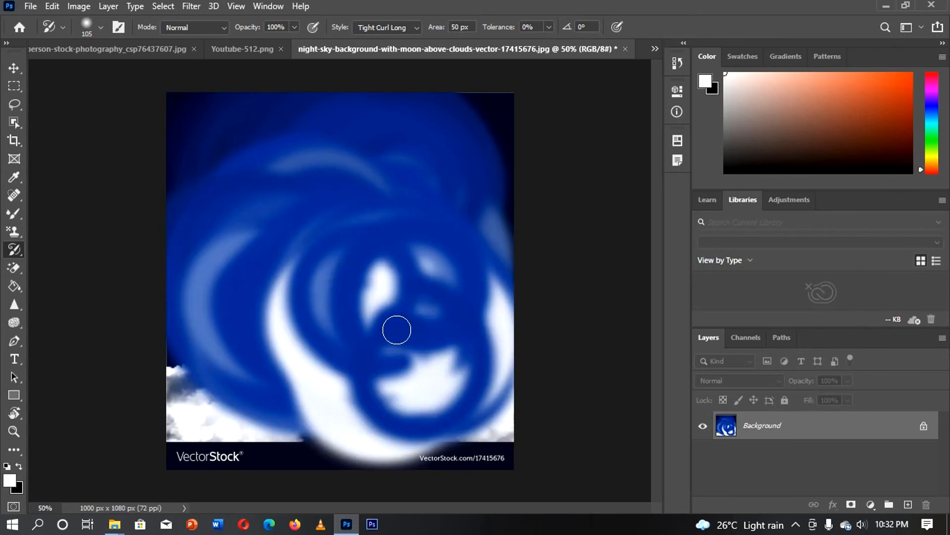
pyautogui.hotkey('ctrl', 'z')
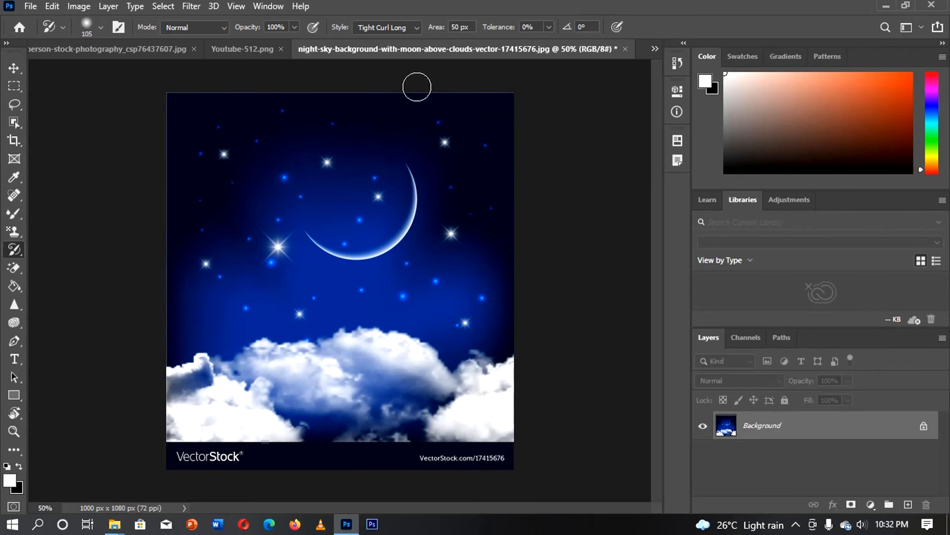
# - Set the brush style to Tight Medium, paint over the sky, moon and clouds, and undo the latest painting
pyautogui.click(413, 28)
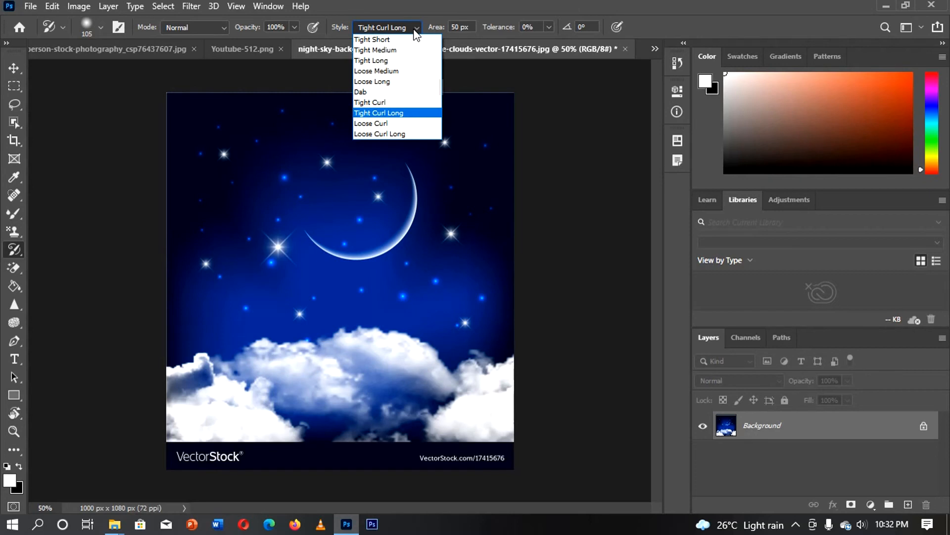
pyautogui.click(386, 50)
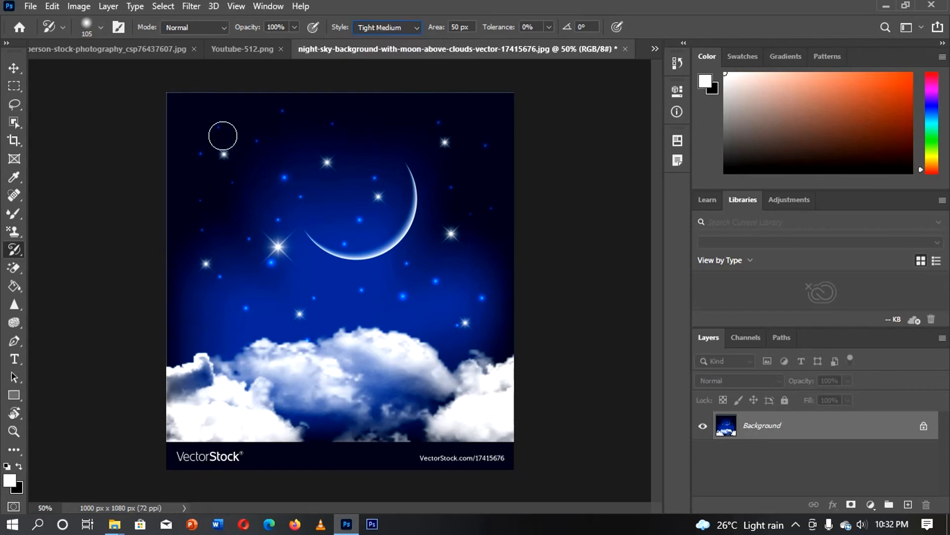
pyautogui.moveTo(223, 136)
pyautogui.mouseDown()
pyautogui.moveTo(322, 146)
pyautogui.moveTo(405, 172)
pyautogui.moveTo(383, 208)
pyautogui.moveTo(313, 209)
pyautogui.moveTo(263, 228)
pyautogui.moveTo(257, 249)
pyautogui.moveTo(270, 258)
pyautogui.moveTo(419, 271)
pyautogui.moveTo(361, 313)
pyautogui.moveTo(266, 311)
pyautogui.moveTo(256, 333)
pyautogui.moveTo(260, 374)
pyautogui.moveTo(369, 366)
pyautogui.mouseUp()
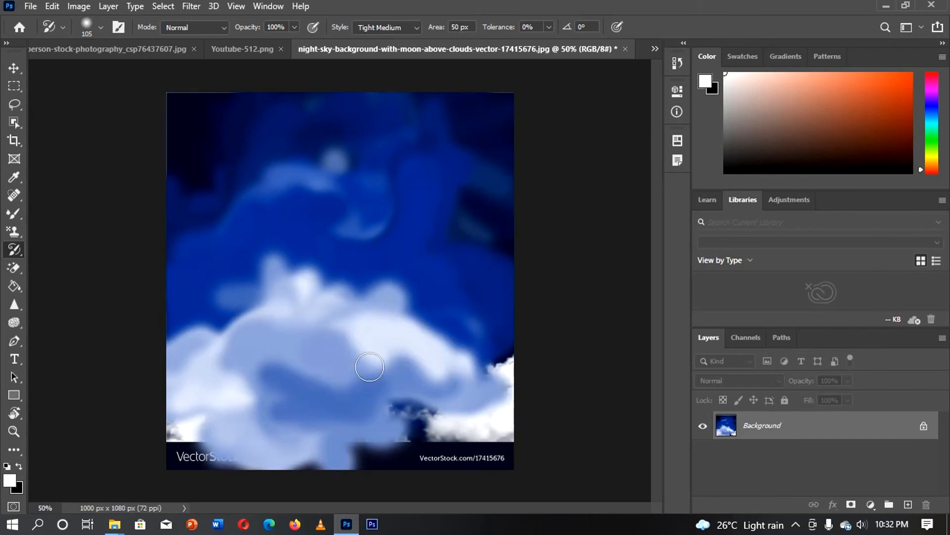
pyautogui.hotkey('ctrl', 'z')
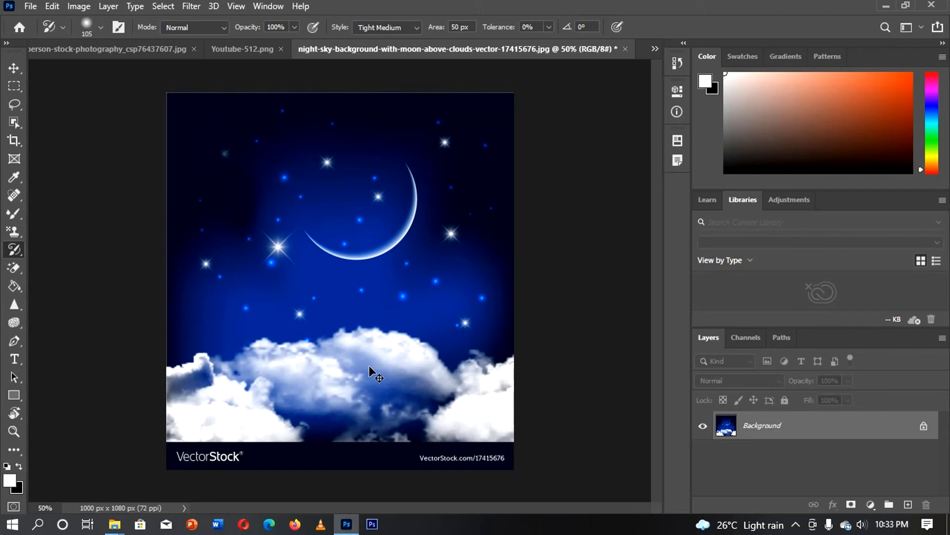
# - Activate the standard Eraser tool and switch to the Youtube-512.png document
pyautogui.rightClick(8, 253)
pyautogui.click(14, 269)
pyautogui.rightClick(15, 272)
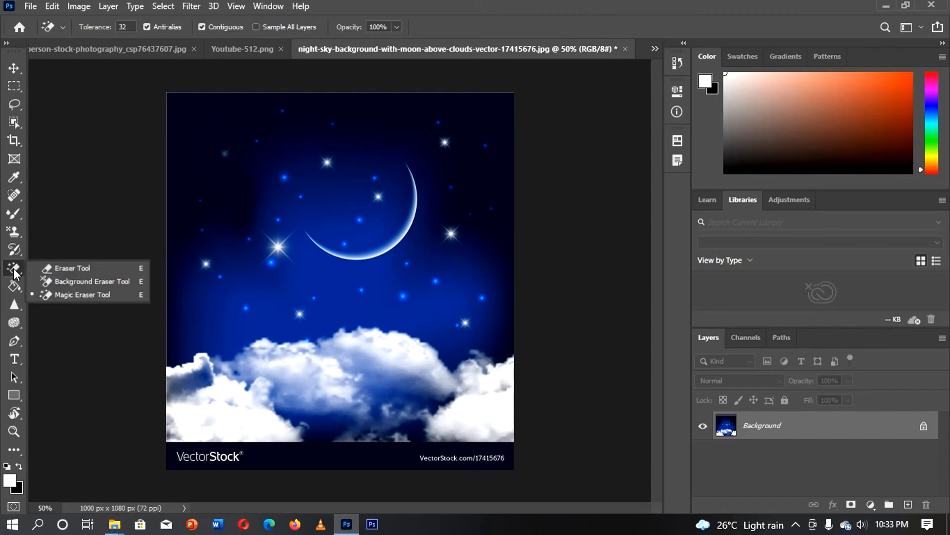
pyautogui.click(60, 269)
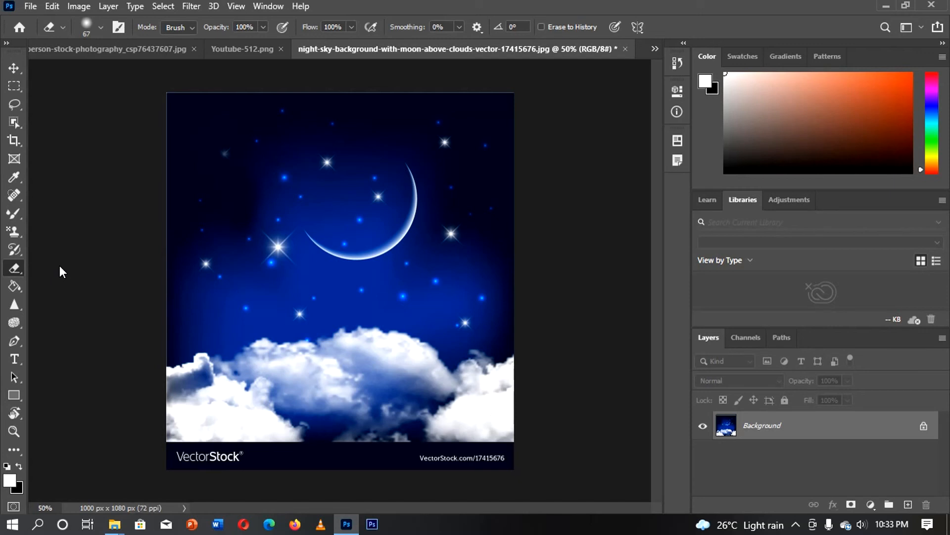
pyautogui.click(652, 49)
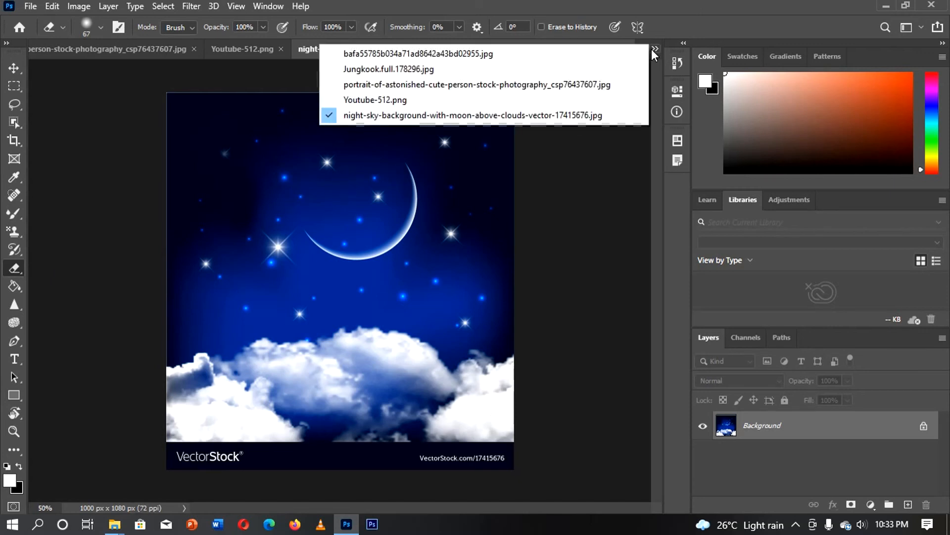
pyautogui.click(553, 101)
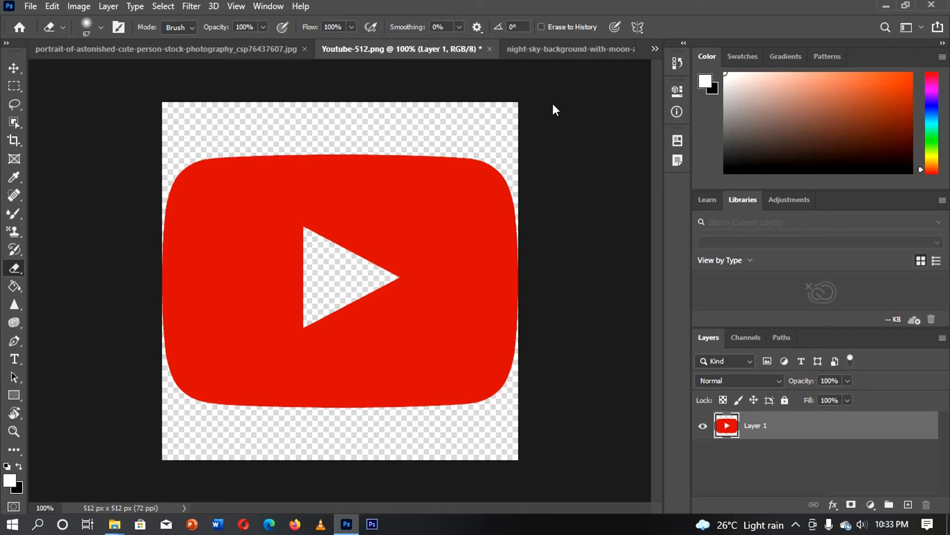
# - Erase the upper part of the red YouTube logo down to the play triangle's top and undo the eraser strokes
pyautogui.moveTo(215, 215)
pyautogui.mouseDown()
pyautogui.moveTo(390, 199)
pyautogui.moveTo(386, 182)
pyautogui.moveTo(367, 175)
pyautogui.moveTo(297, 177)
pyautogui.mouseUp()
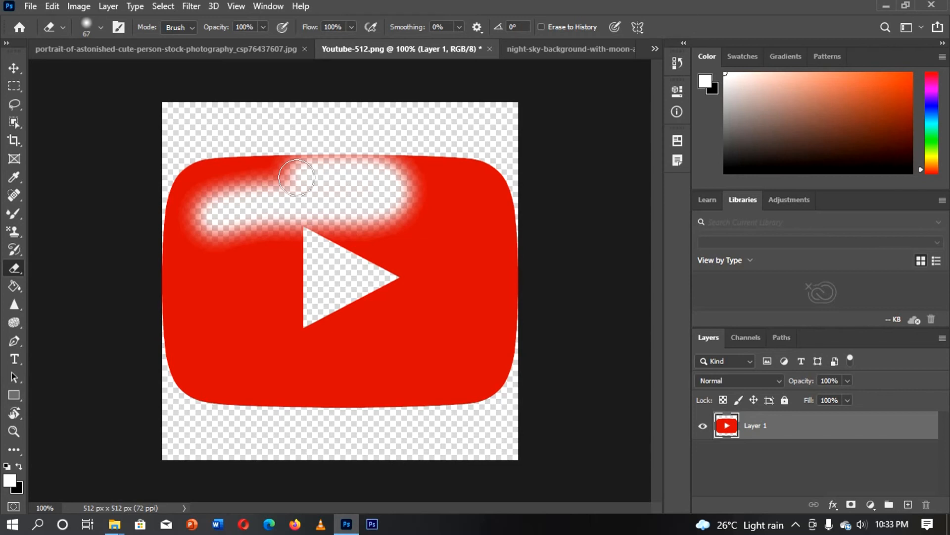
pyautogui.moveTo(297, 177)
pyautogui.mouseDown()
pyautogui.moveTo(254, 178)
pyautogui.moveTo(367, 170)
pyautogui.moveTo(244, 161)
pyautogui.moveTo(197, 190)
pyautogui.moveTo(205, 171)
pyautogui.moveTo(183, 221)
pyautogui.moveTo(263, 164)
pyautogui.moveTo(477, 177)
pyautogui.moveTo(430, 166)
pyautogui.moveTo(450, 165)
pyautogui.moveTo(475, 174)
pyautogui.moveTo(498, 204)
pyautogui.moveTo(488, 158)
pyautogui.moveTo(492, 208)
pyautogui.moveTo(469, 219)
pyautogui.moveTo(430, 196)
pyautogui.moveTo(395, 198)
pyautogui.moveTo(455, 202)
pyautogui.moveTo(304, 213)
pyautogui.moveTo(392, 211)
pyautogui.moveTo(322, 187)
pyautogui.mouseUp()
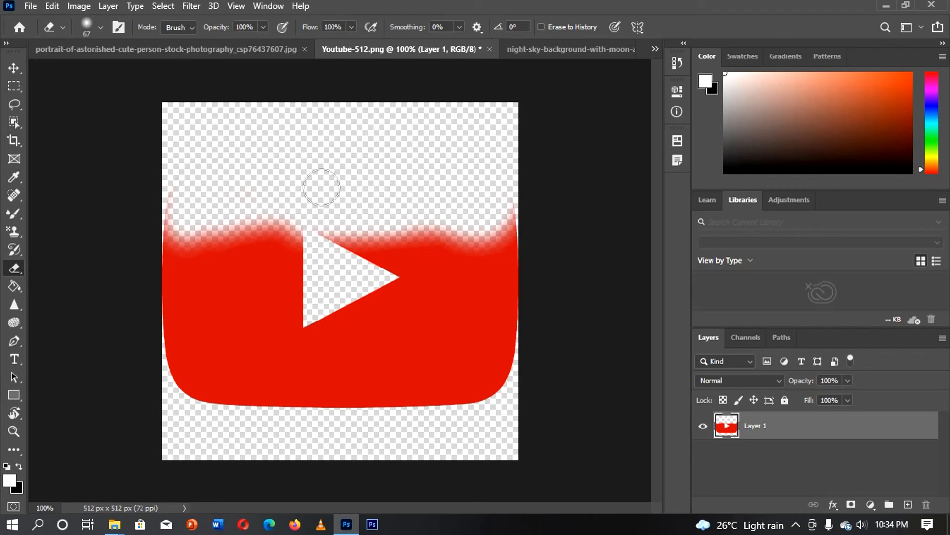
pyautogui.hotkey('ctrl', 'z')
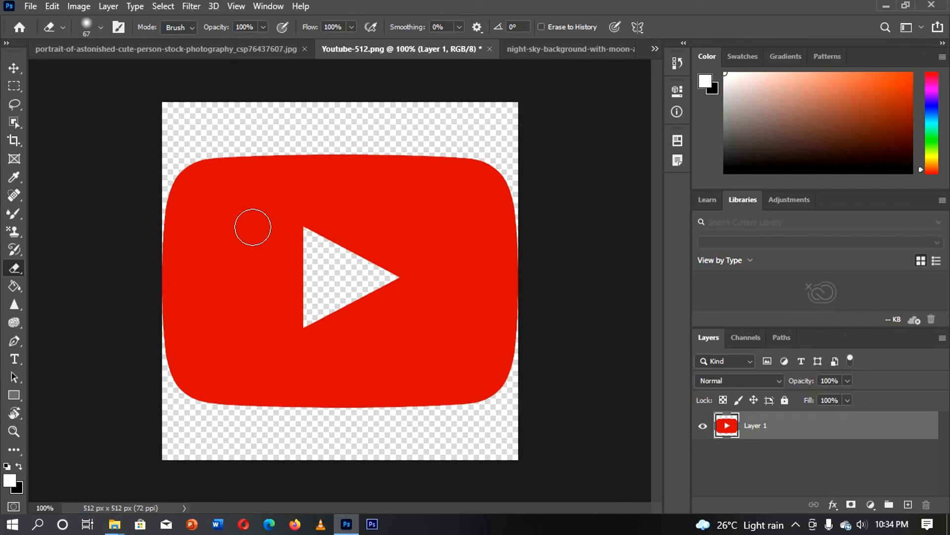
# - Switch to the Background Eraser tool for the YouTube logo layer
pyautogui.rightClick(16, 268)
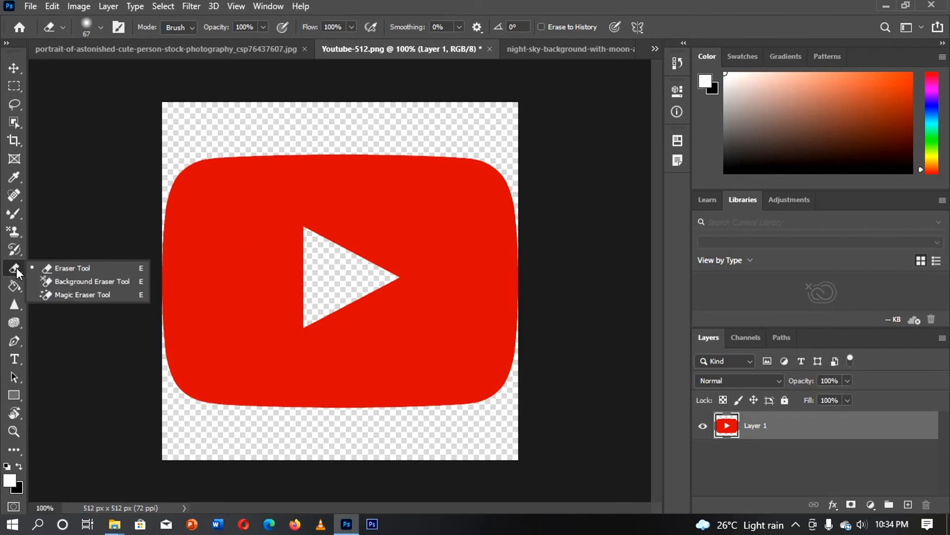
pyautogui.click(54, 280)
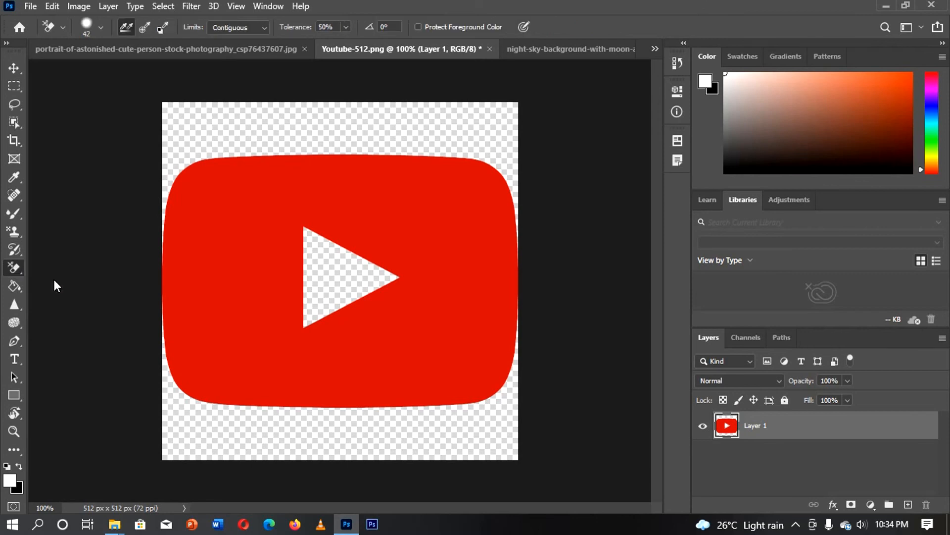